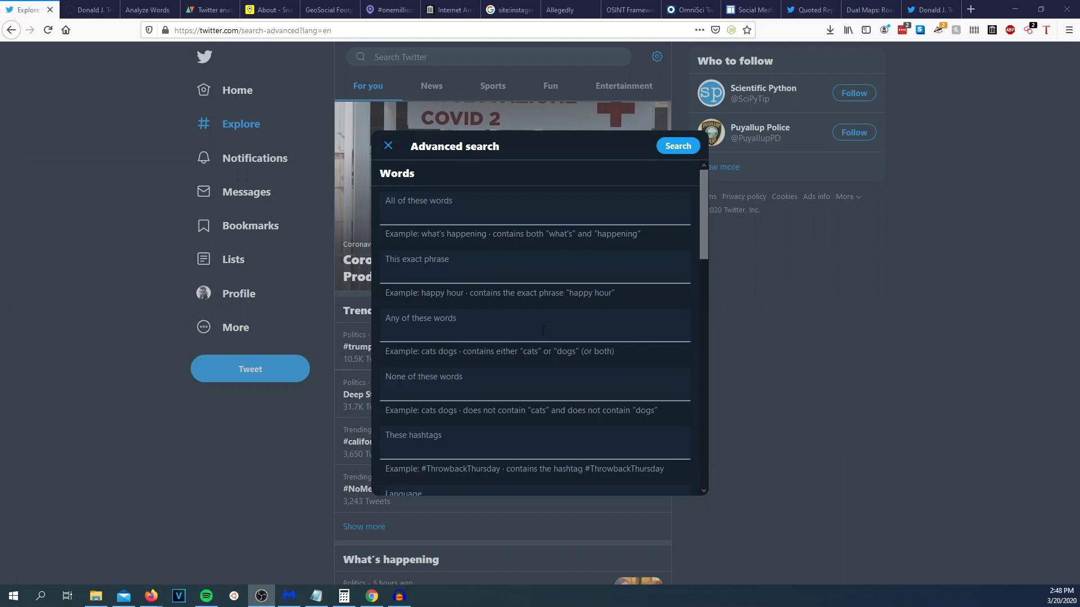
Step: Click into the 'All of these words' field of Twitter's Advanced search form
left_click(402, 211)
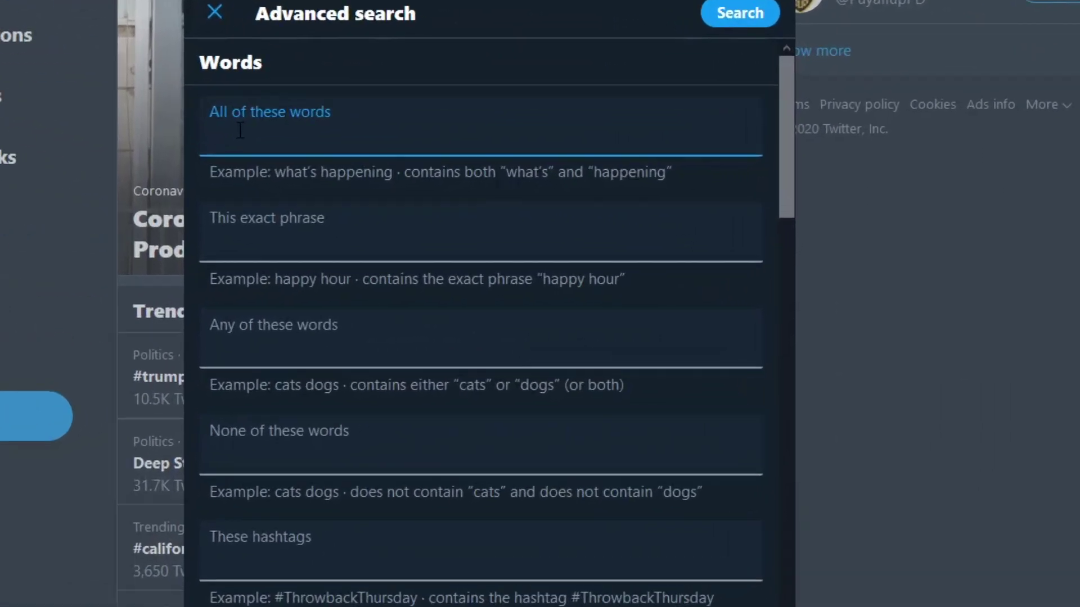
triple_click(236, 172)
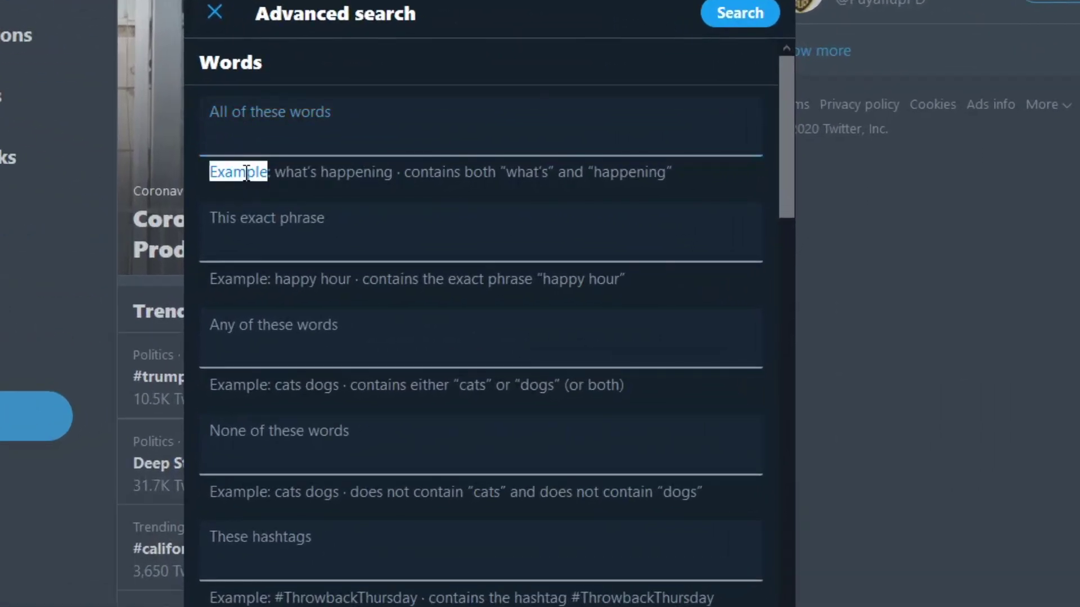
left_click(390, 172)
left_click(327, 148)
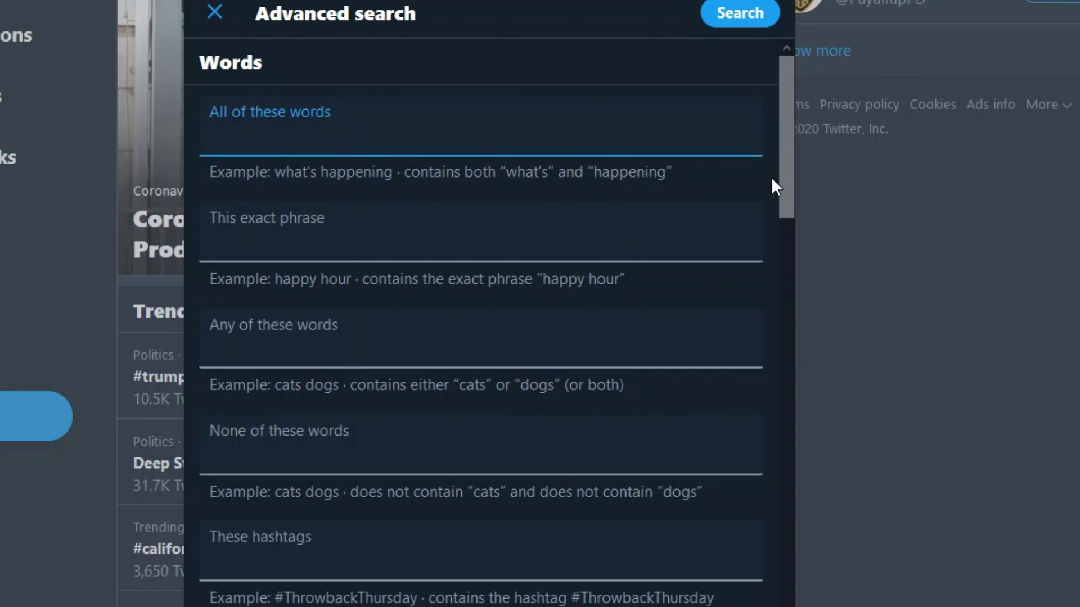
left_click(646, 171)
double_click(646, 172)
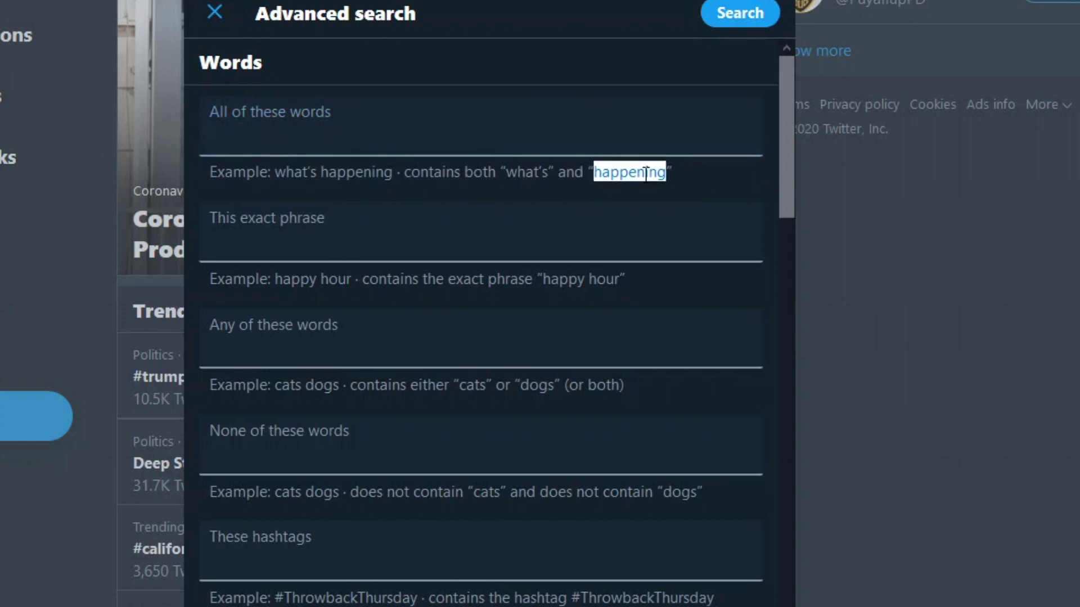
double_click(534, 172)
left_click(464, 129)
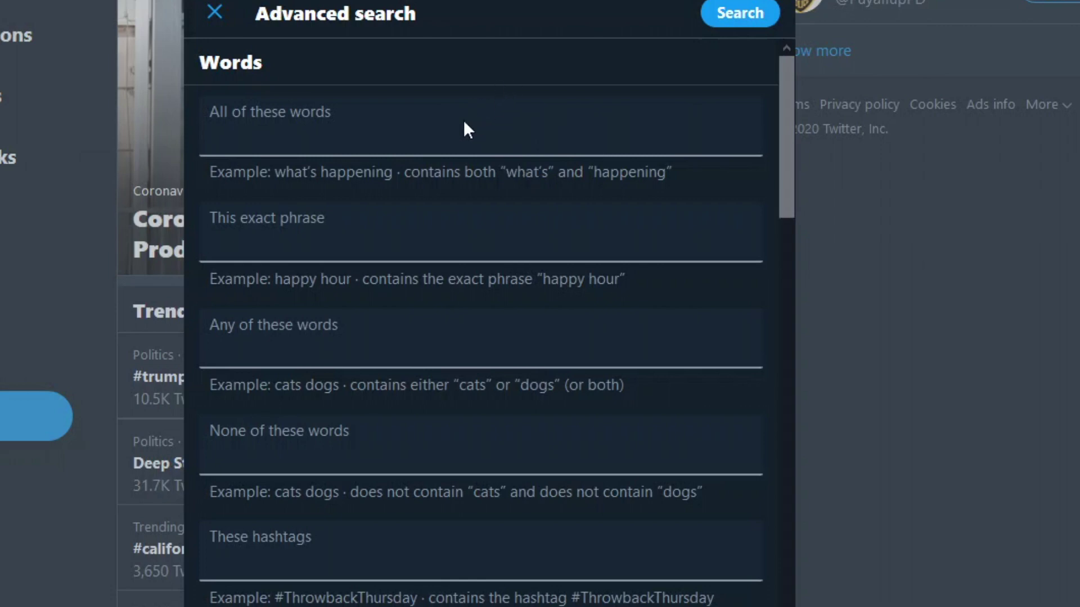
left_click(363, 206)
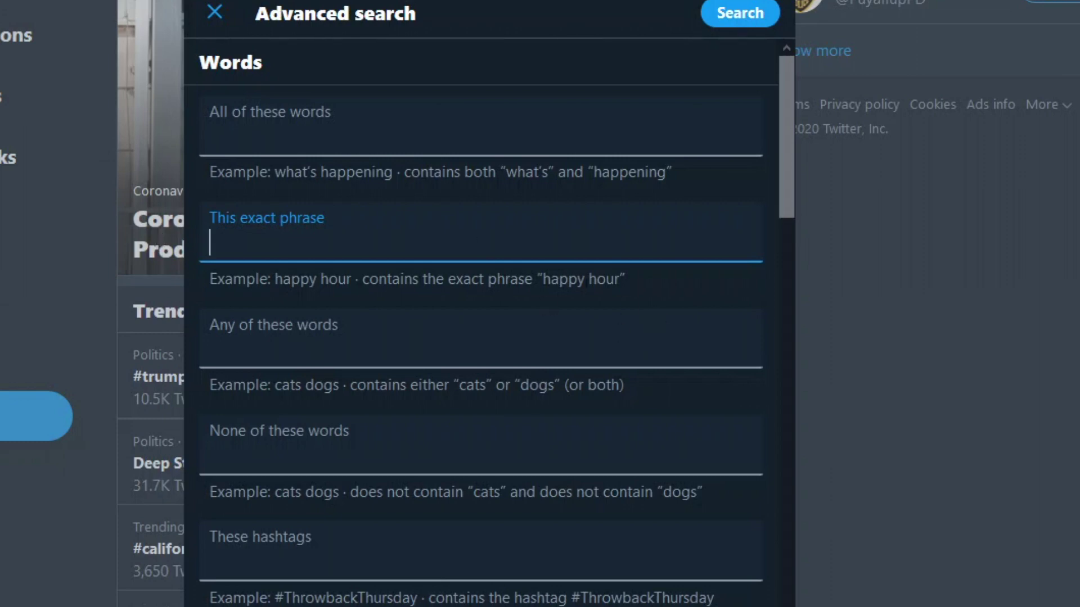
left_click_drag(629, 281, 539, 284)
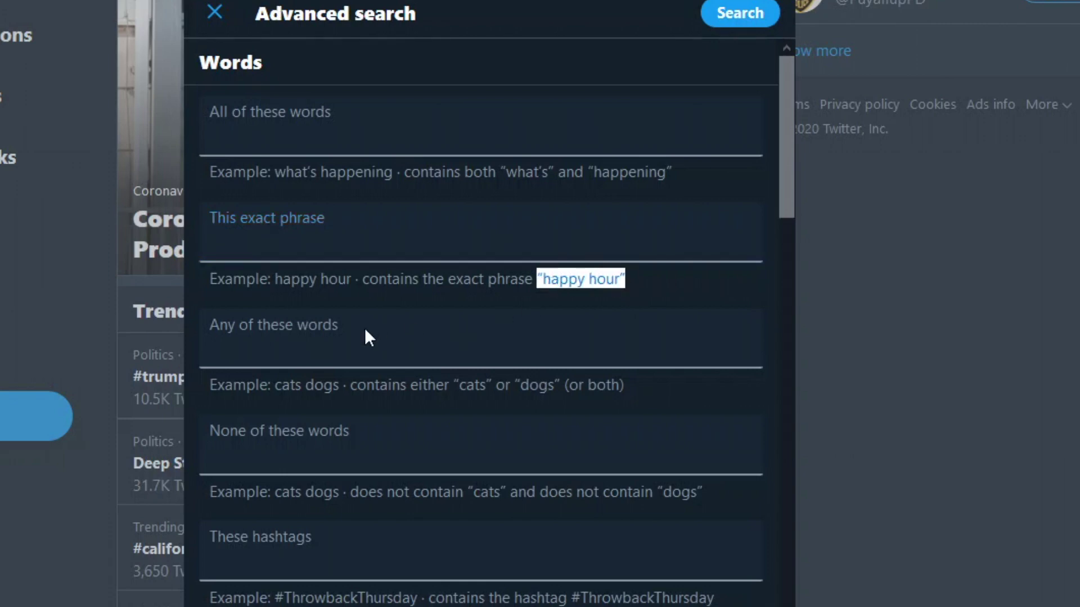
left_click(291, 343)
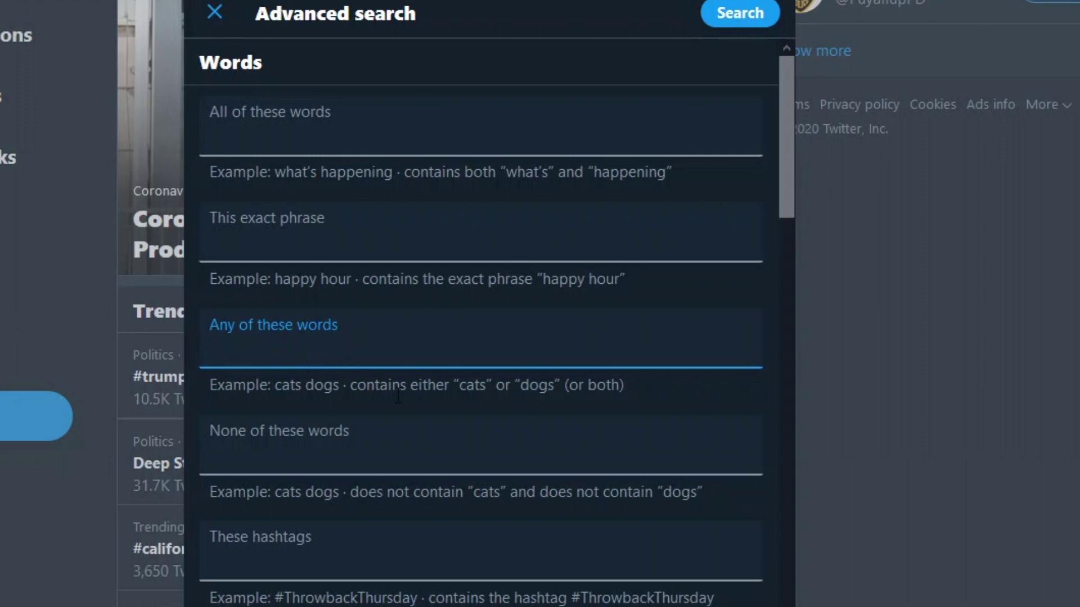
scroll(395, 431, "down", 2)
left_click(283, 364)
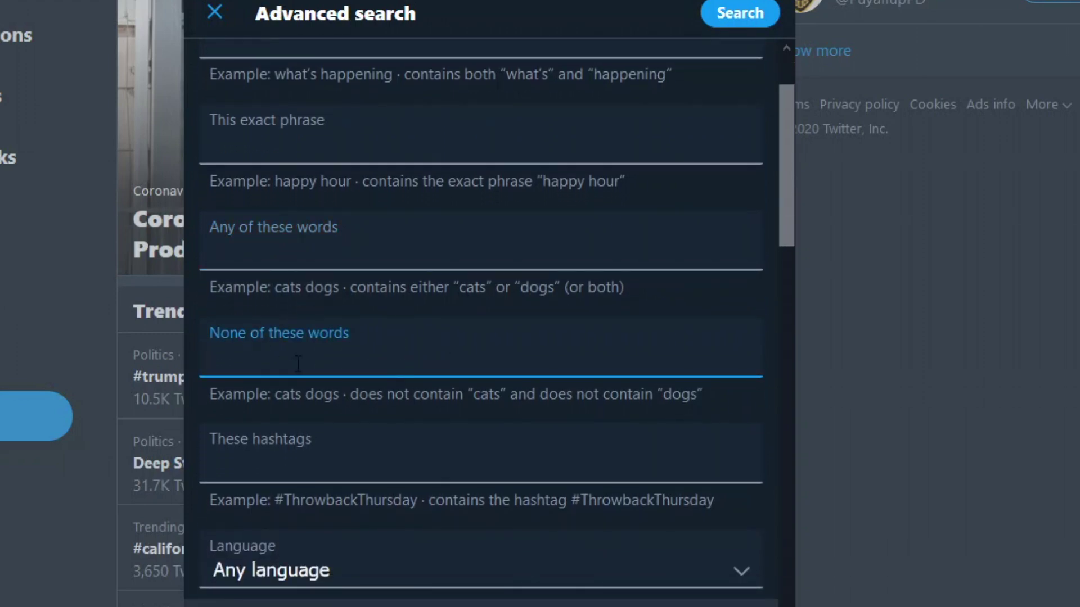
triple_click(706, 391)
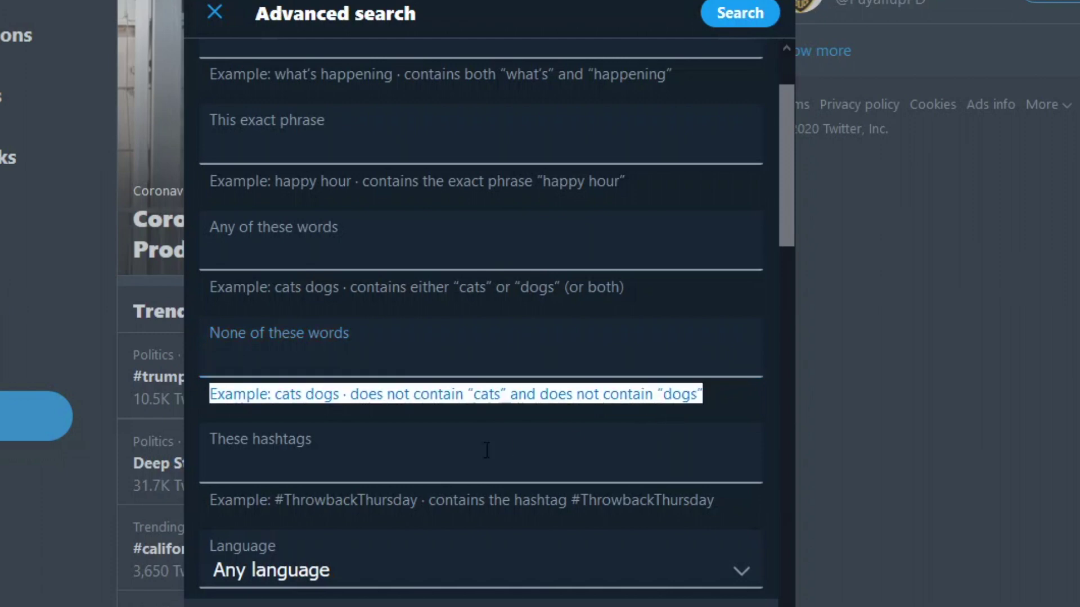
left_click(485, 450)
scroll(375, 454, "down", 1)
scroll(338, 349, "down", 1)
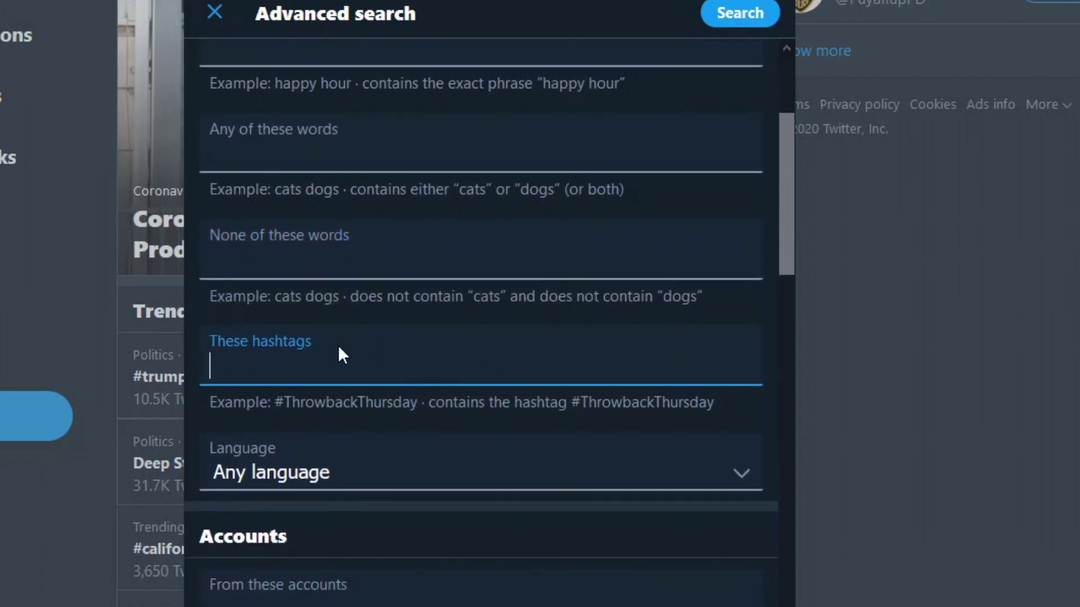
left_click(369, 394)
scroll(403, 375, "down", 1)
scroll(402, 375, "down", 3)
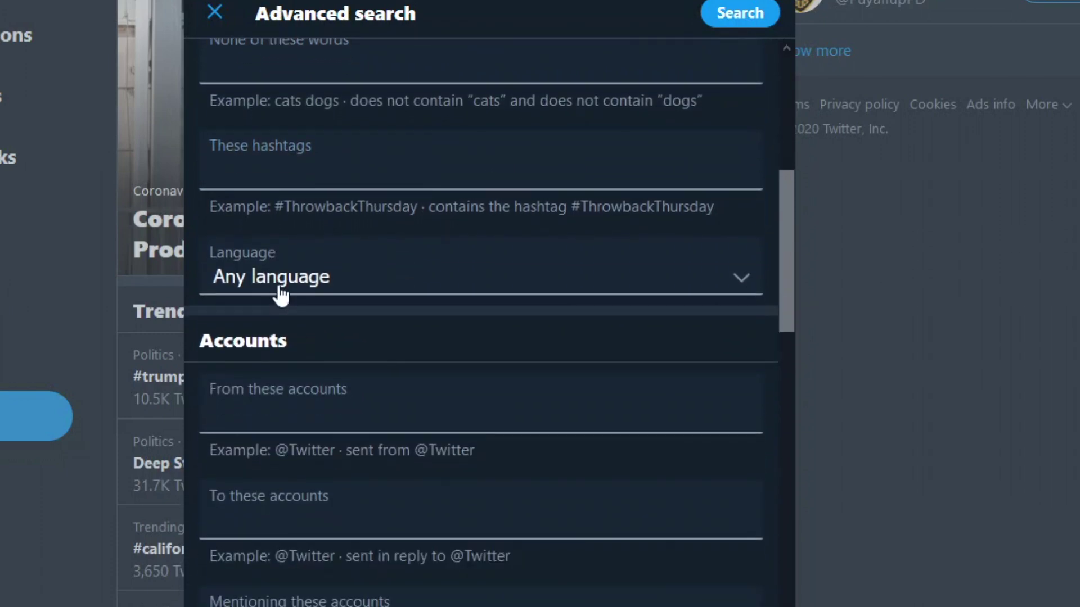
left_click(302, 278)
scroll(463, 441, "down", 7)
scroll(410, 359, "up", 7)
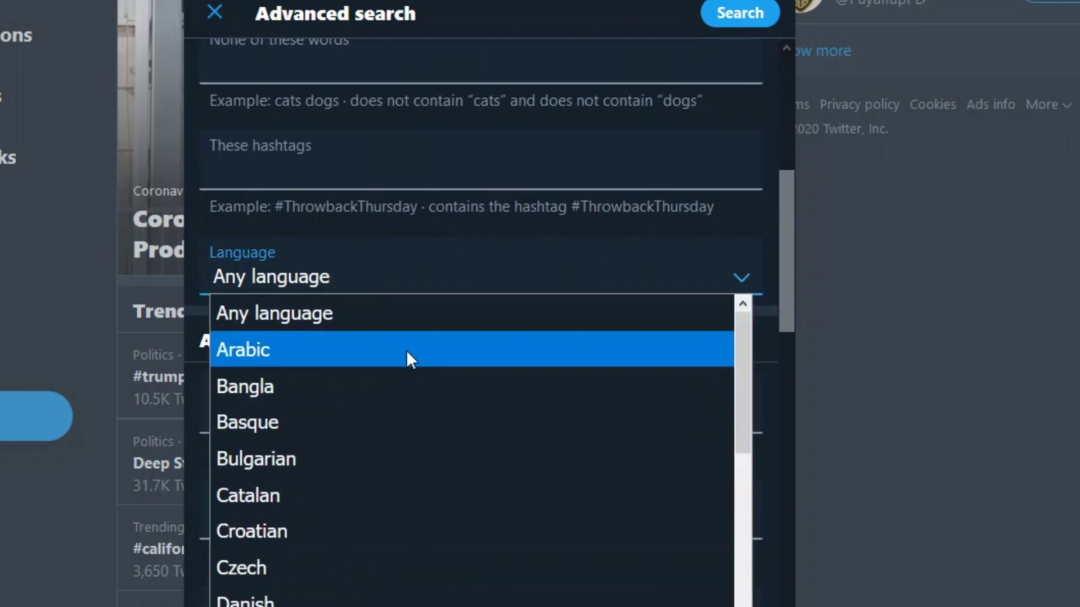
left_click(357, 272)
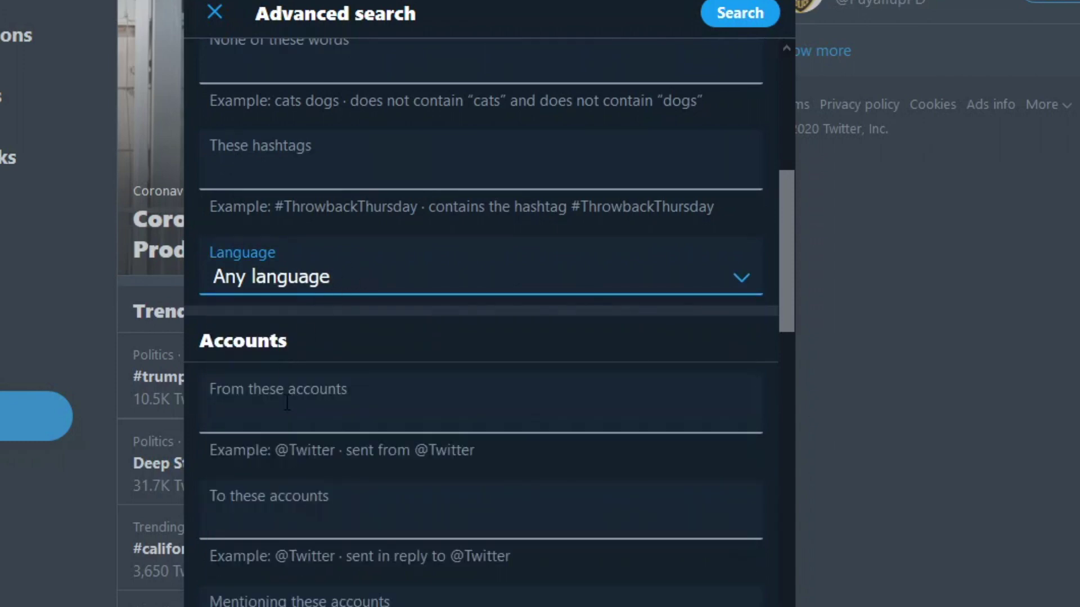
left_click(290, 393)
scroll(373, 234, "up", 6)
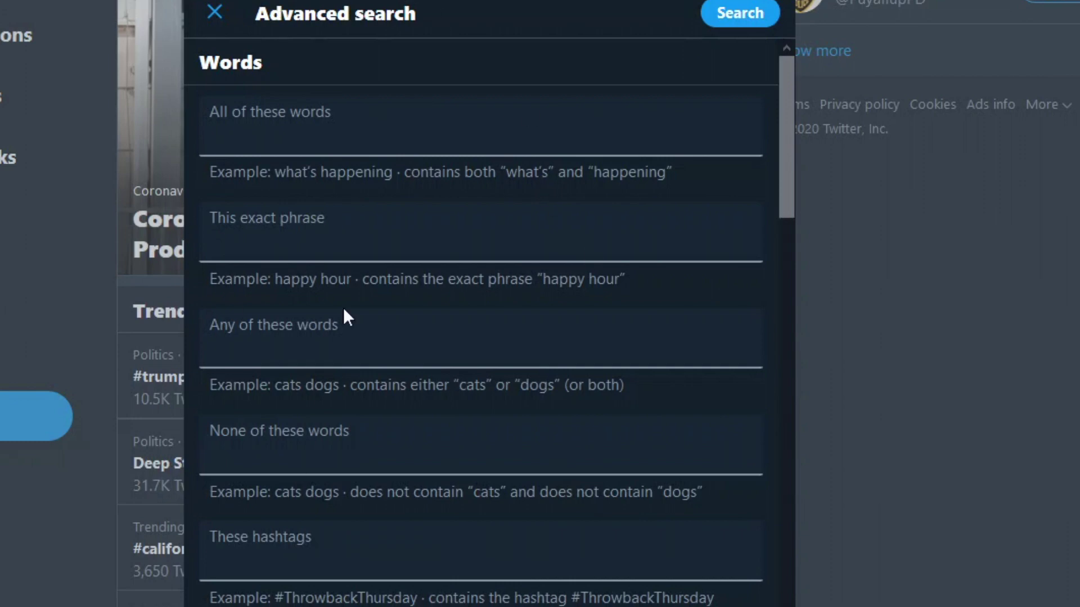
scroll(344, 309, "down", 6)
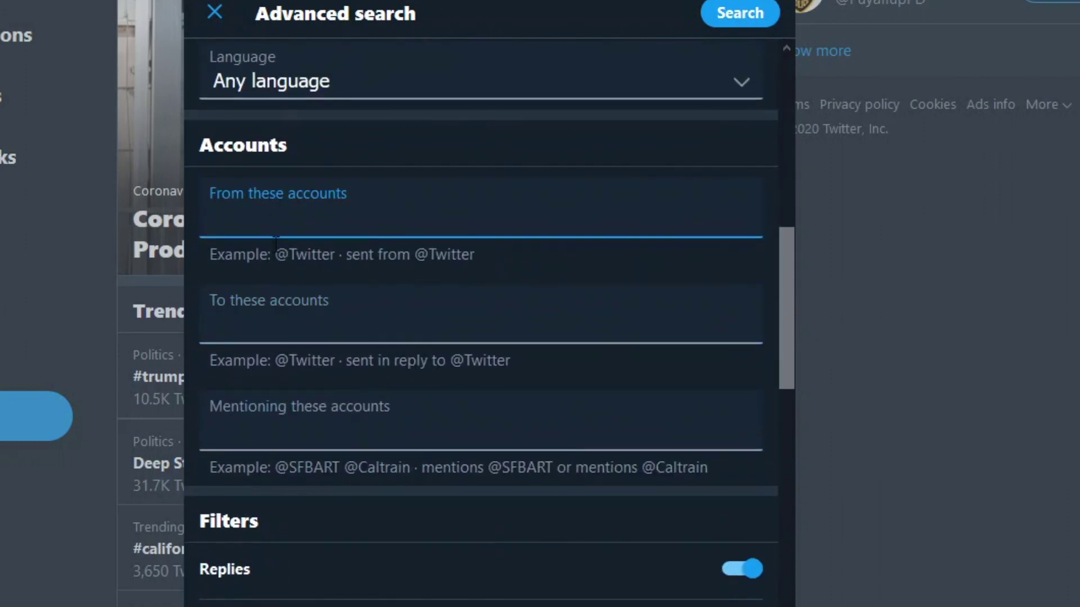
left_click(318, 339)
left_click(301, 216)
left_click(376, 322)
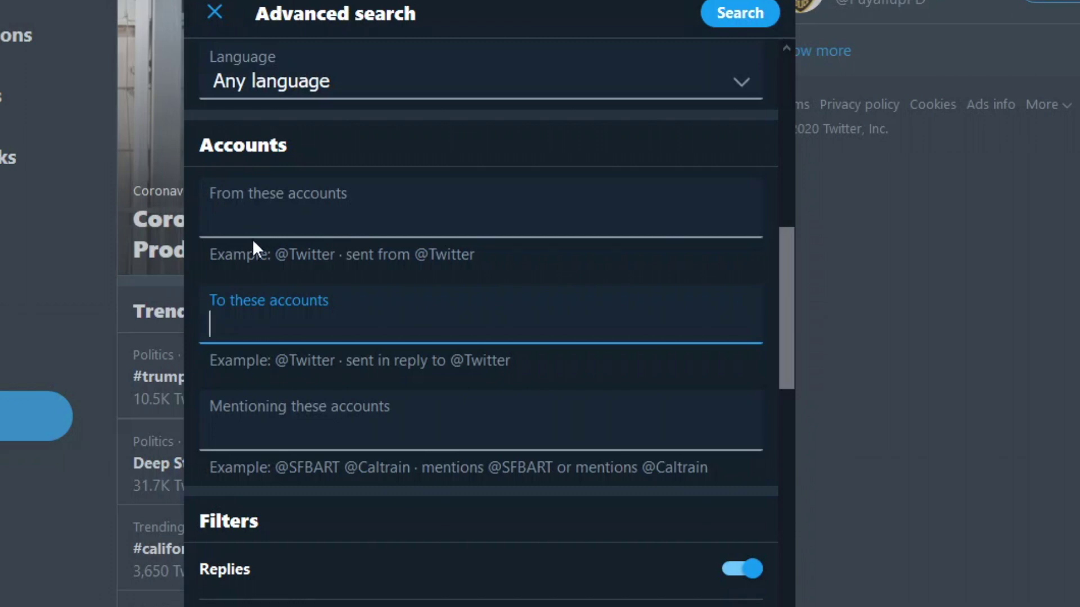
left_click(289, 445)
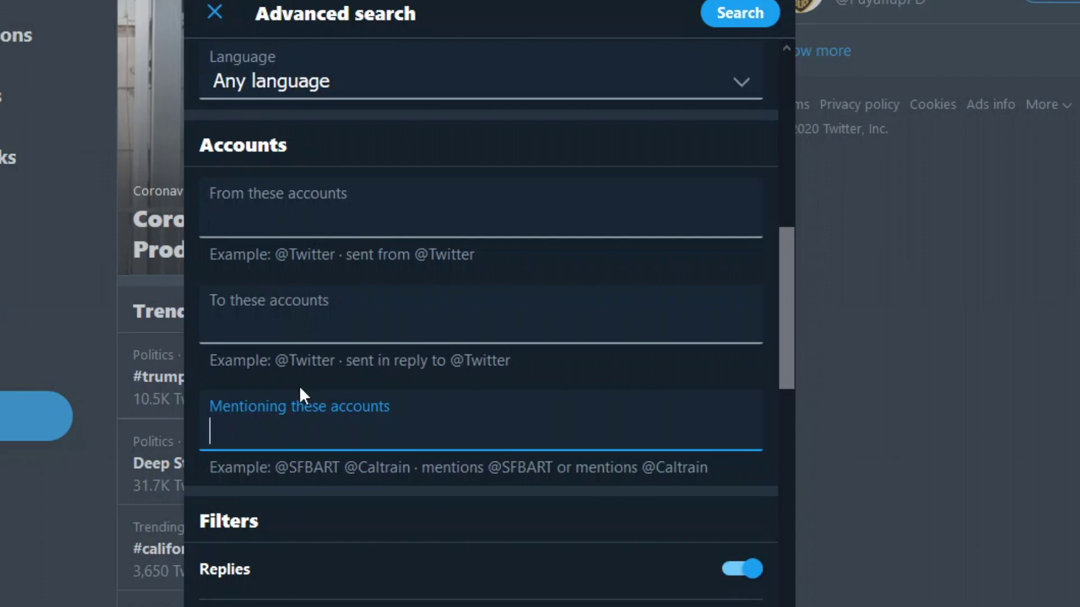
left_click(336, 468)
left_click_drag(288, 468, 723, 473)
left_click(723, 472)
left_click(340, 427)
left_click(315, 321)
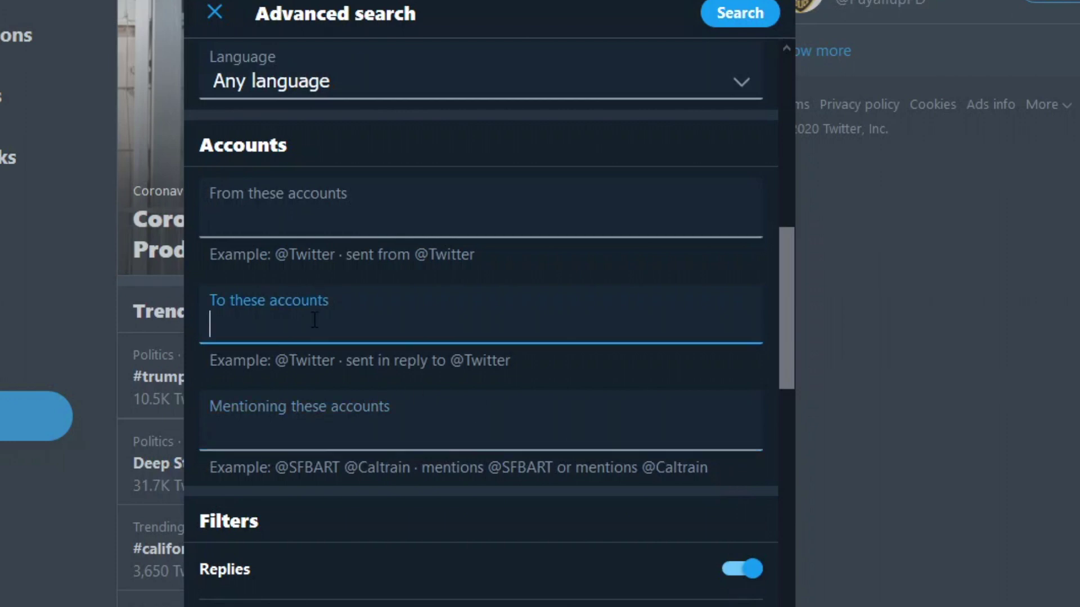
left_click(314, 408)
scroll(309, 365, "down", 10)
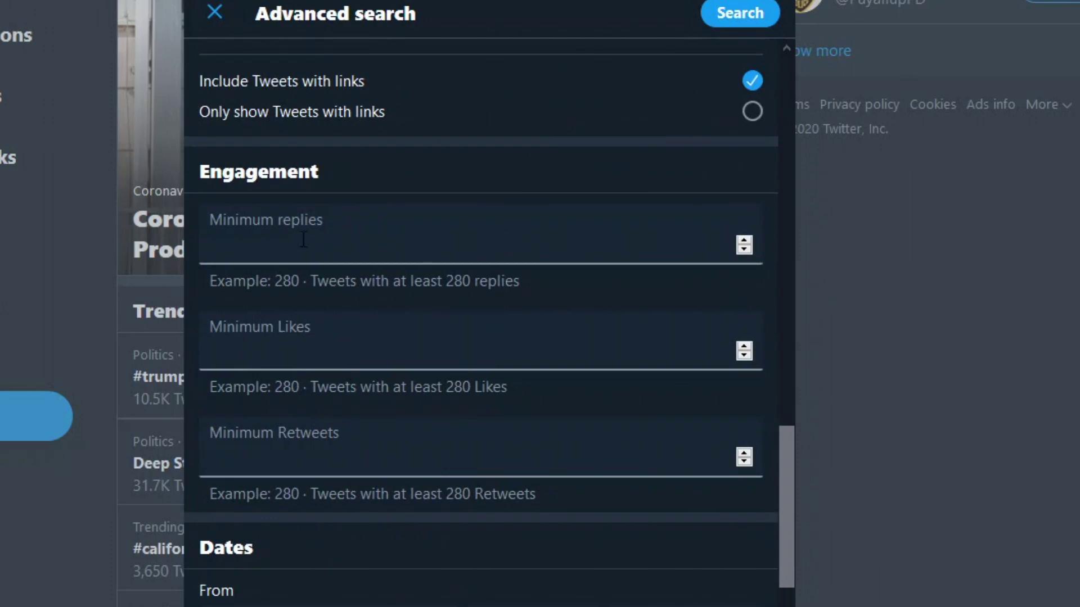
scroll(335, 376, "down", 2)
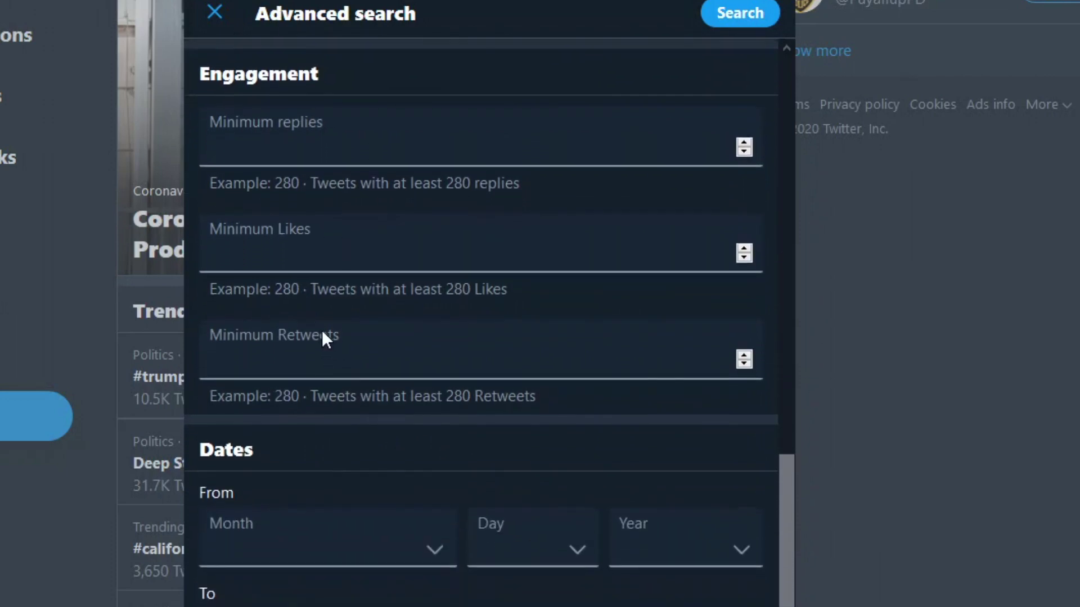
scroll(319, 331, "down", 1)
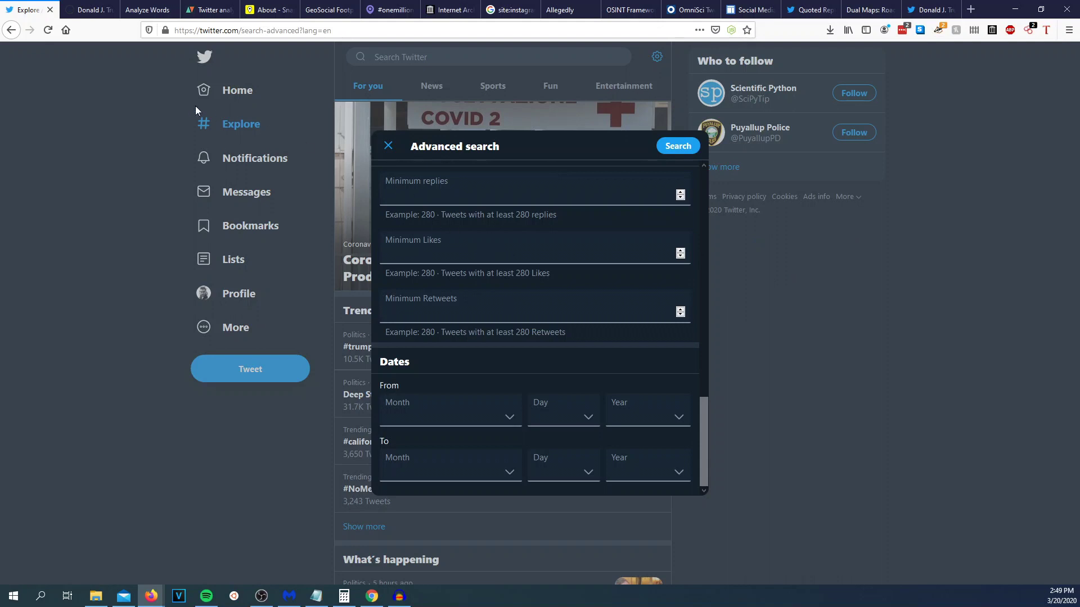
scroll(430, 253, "up", 15)
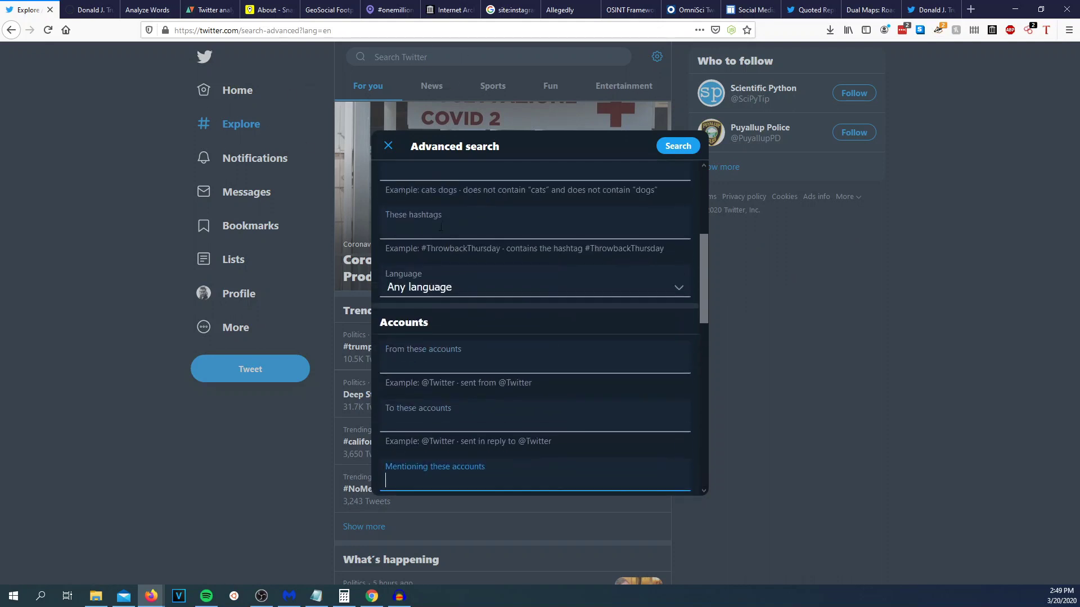
Step: Search Twitter for tweets containing all of the words 'fire'
left_click(430, 214)
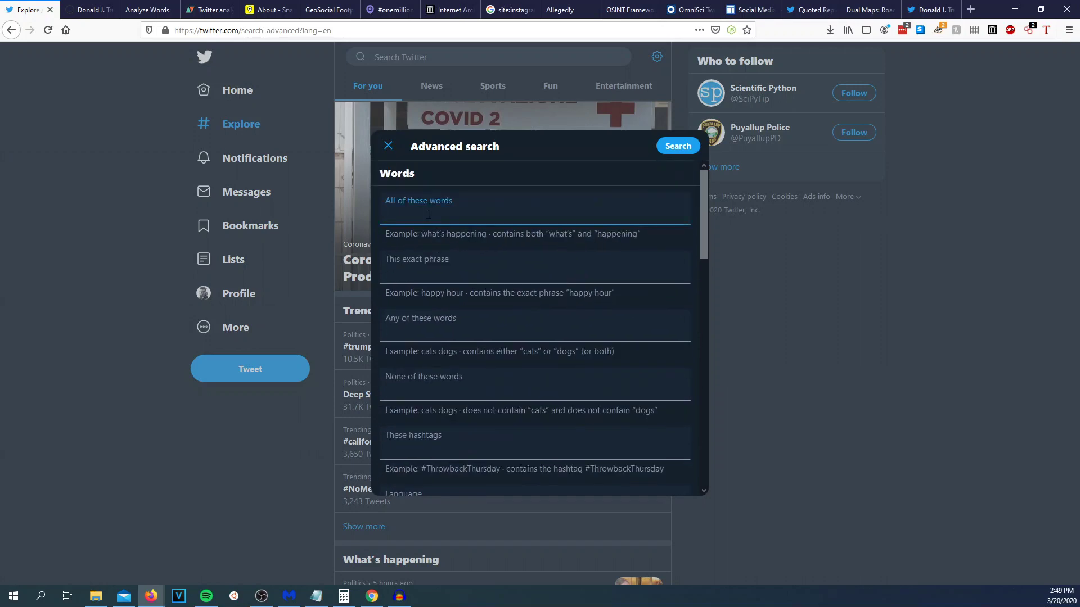
type("fire")
key("Return")
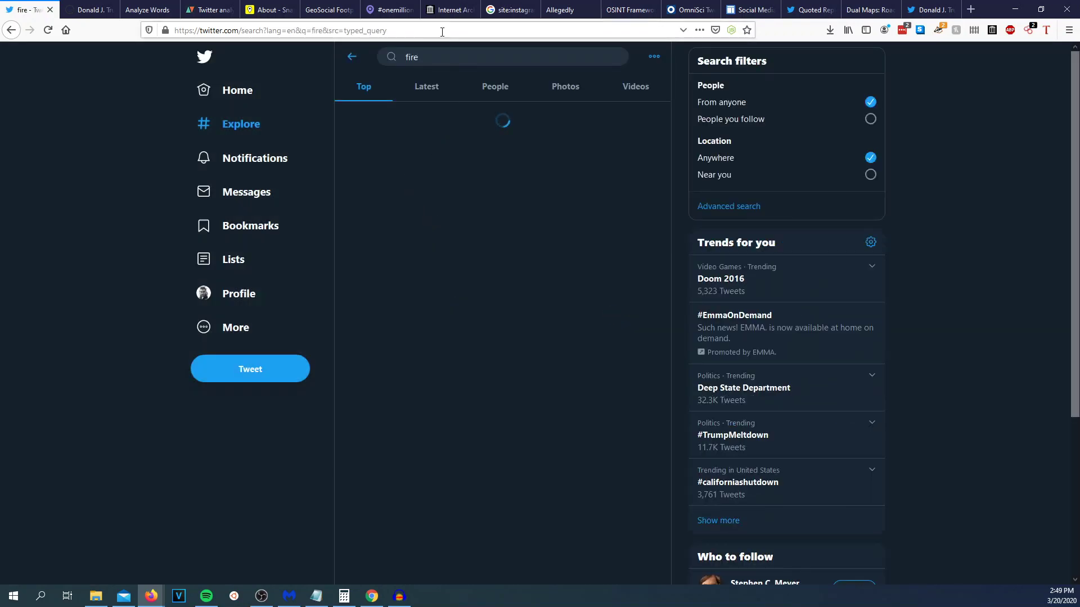
Step: Narrow the query to fire tweets near Seattle within 50 km
left_click(437, 54)
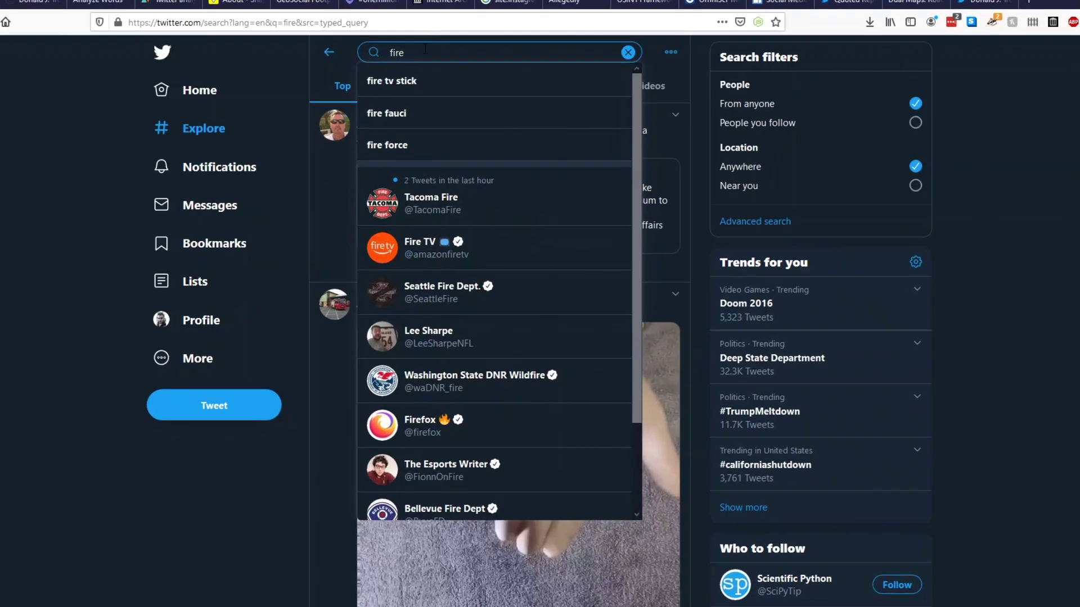
type("near")
type(" seattle wi")
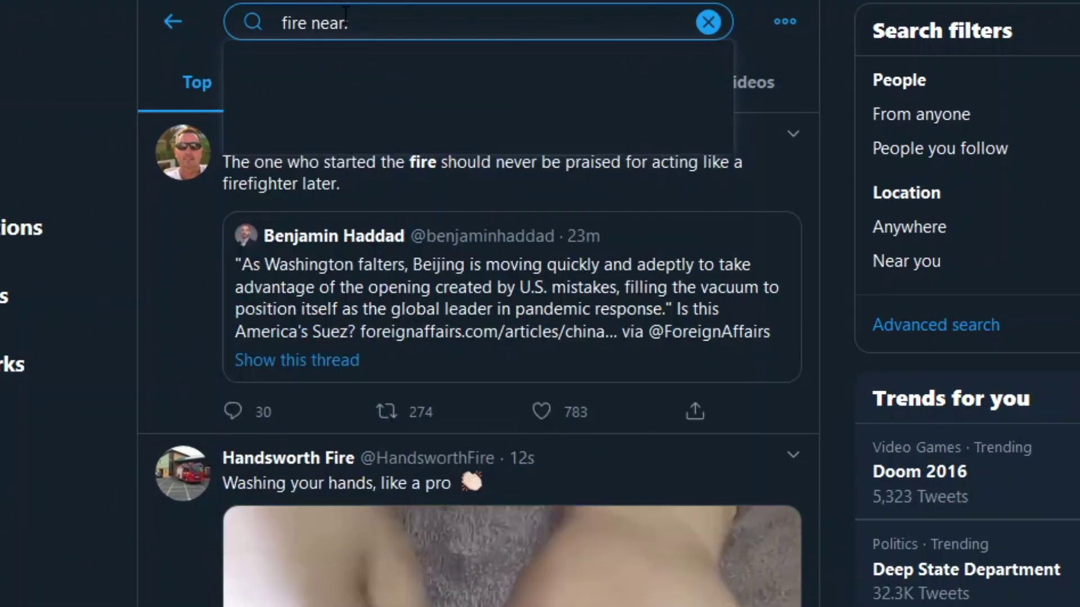
type("thin")
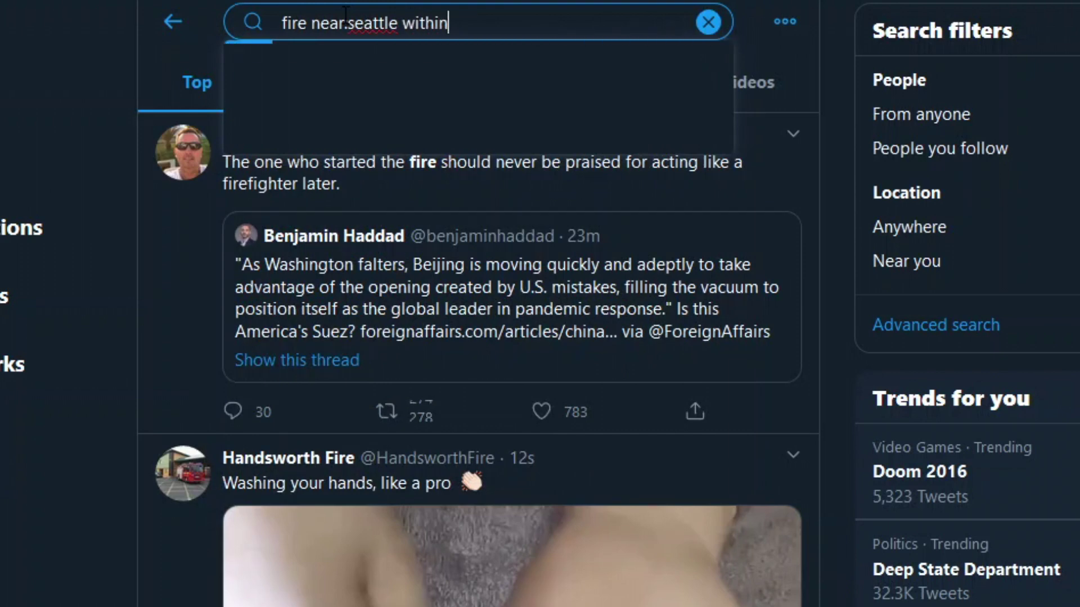
type(":50km")
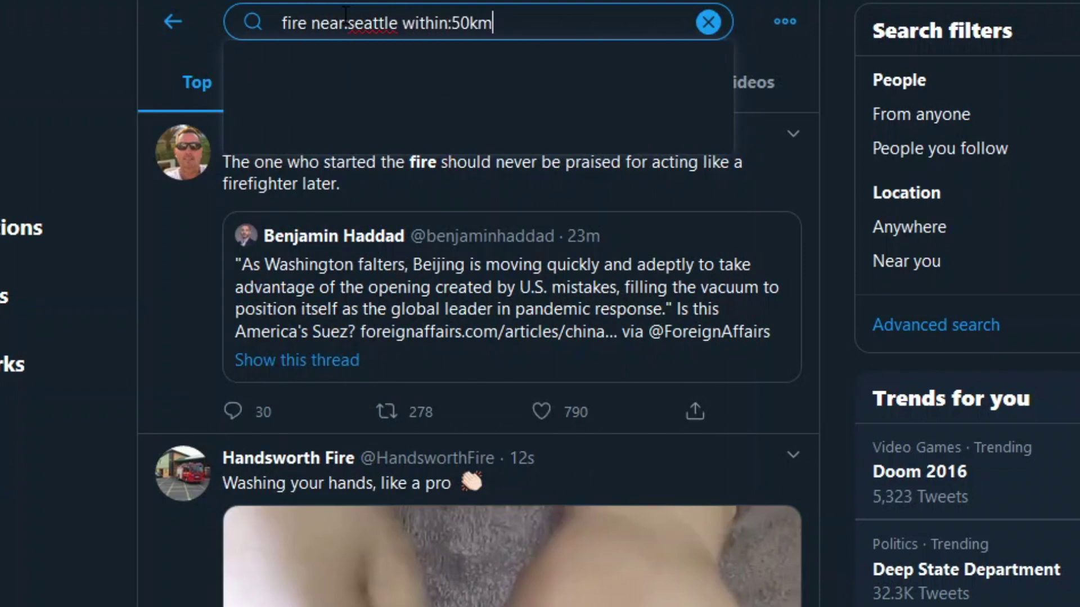
key("Return")
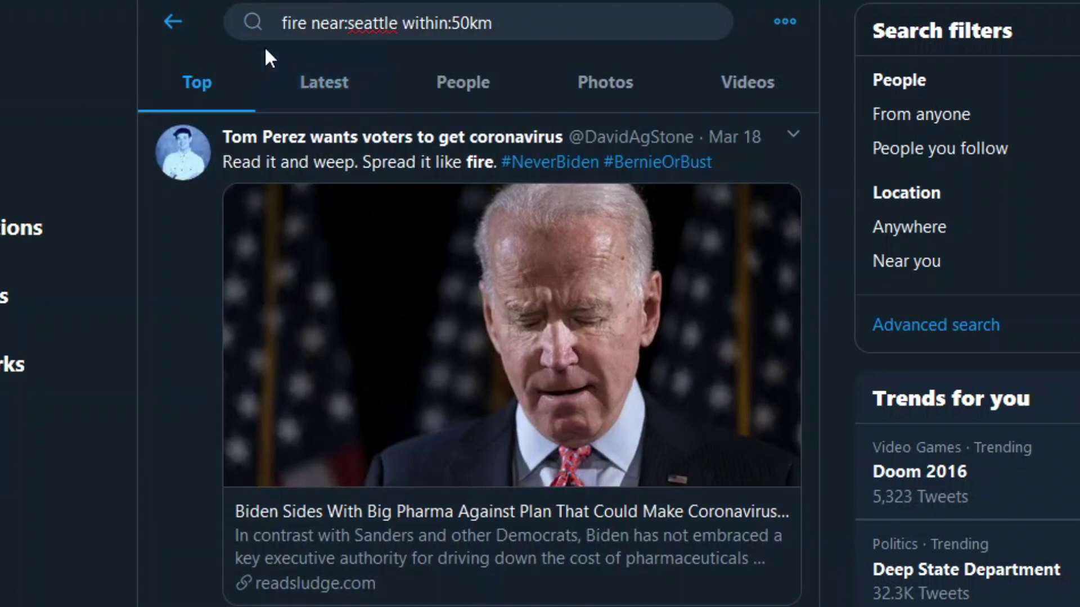
scroll(508, 483, "down", 4)
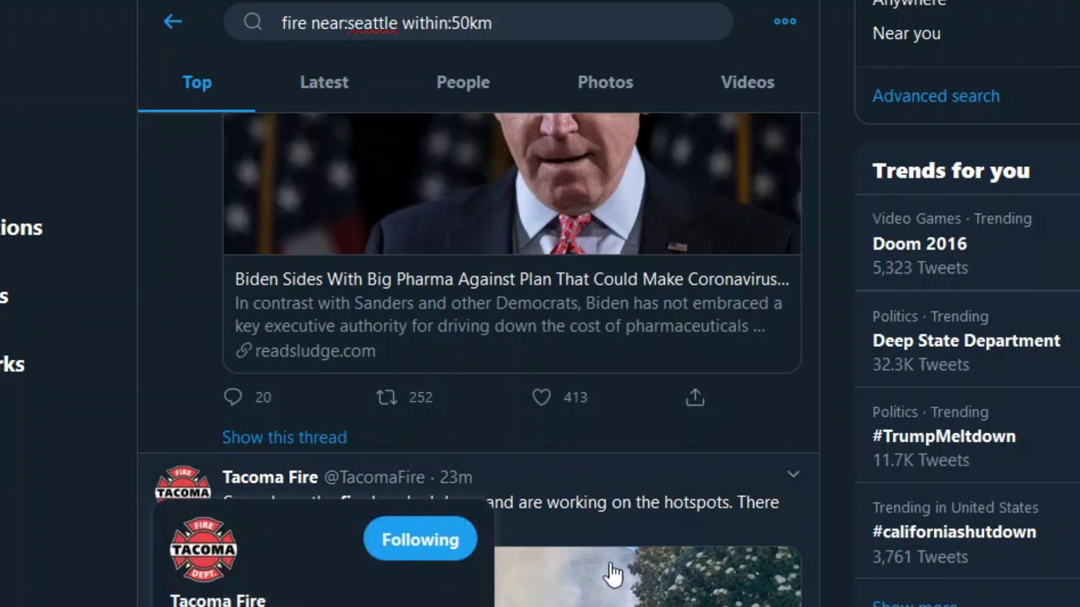
scroll(562, 498, "down", 8)
scroll(506, 494, "down", 16)
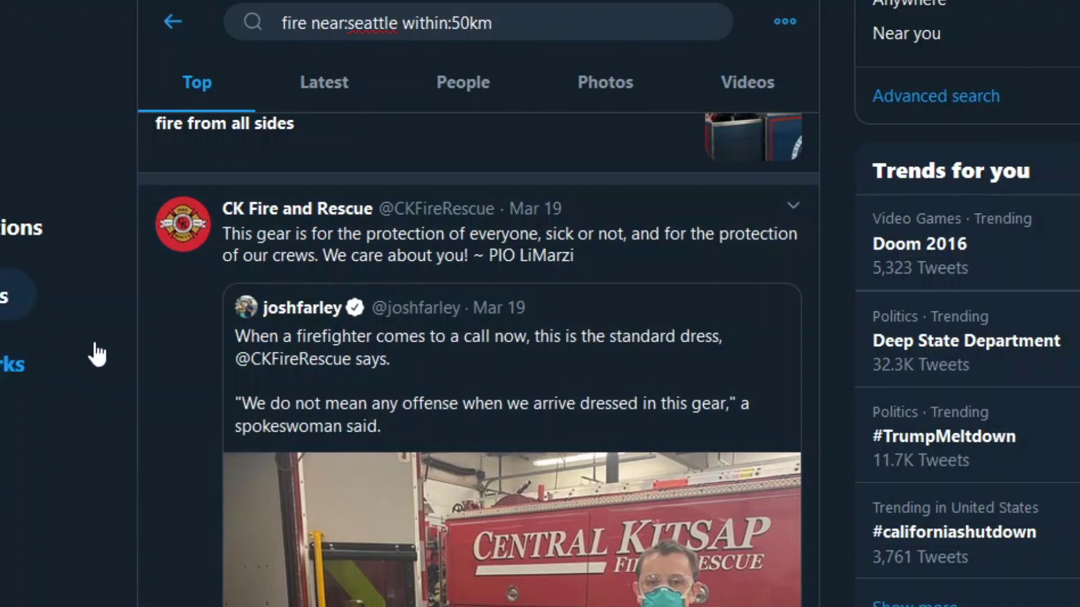
scroll(289, 345, "down", 2)
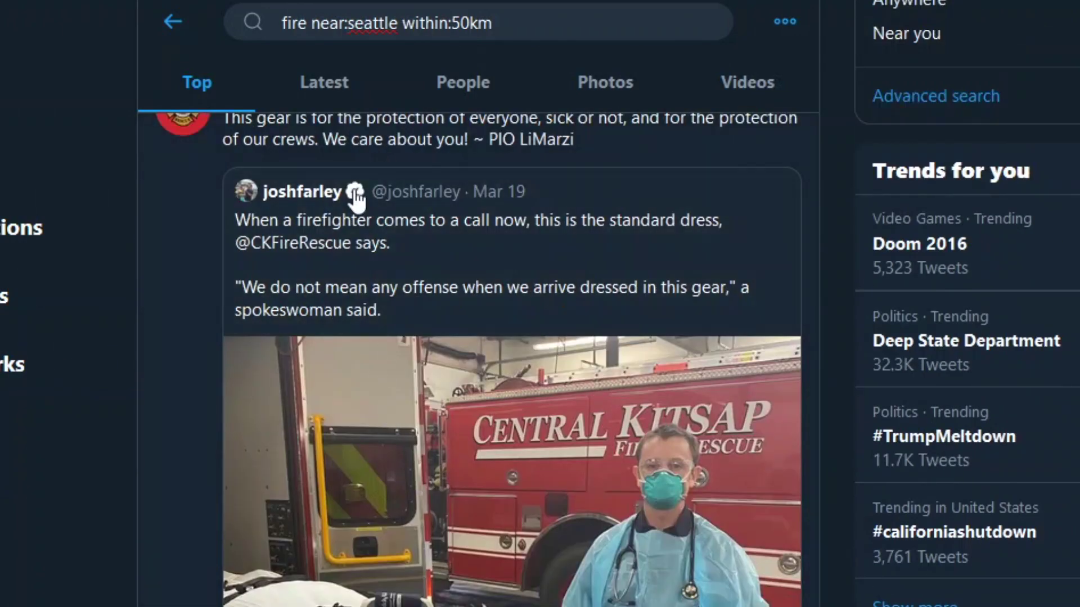
scroll(360, 337, "up", 2)
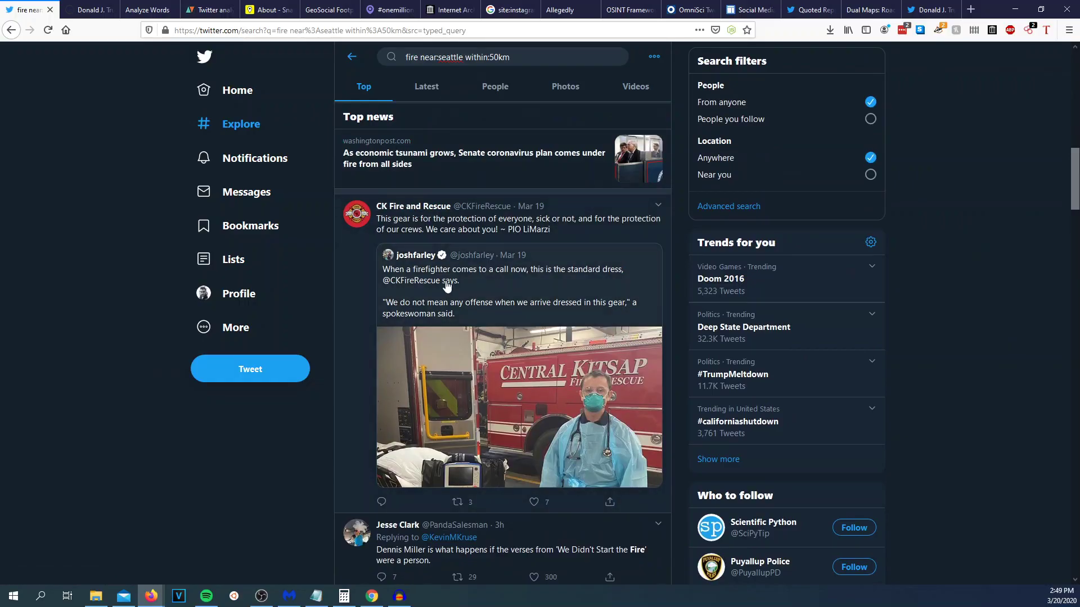
scroll(453, 272, "down", 6)
scroll(279, 157, "up", 12)
scroll(280, 156, "up", 7)
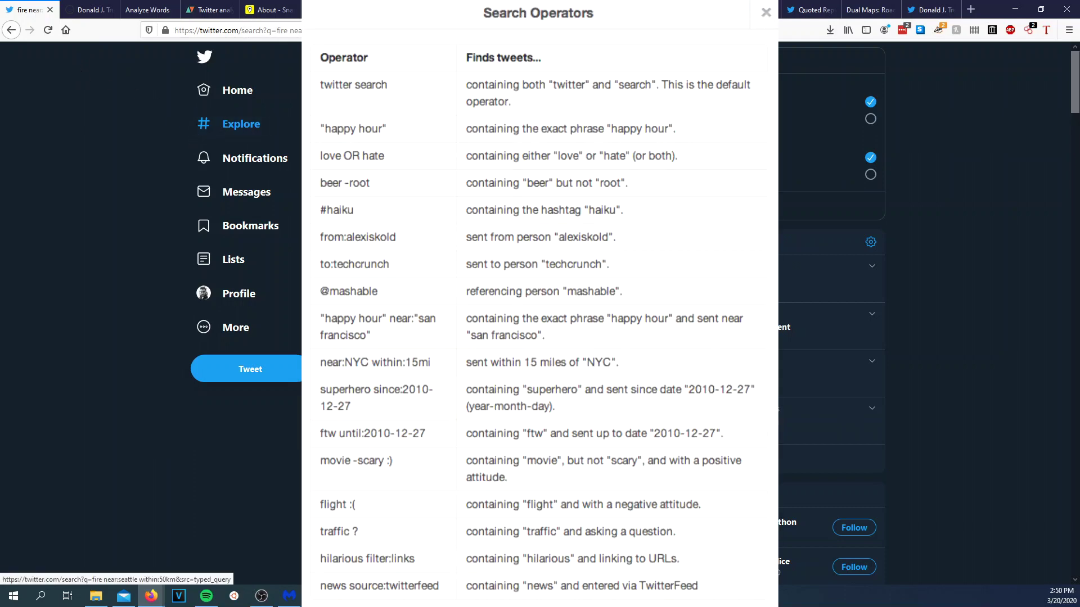
Step: Switch to the Sleeping Time tab with Donald J. Trump's estimated sleep schedule
left_click(90, 10)
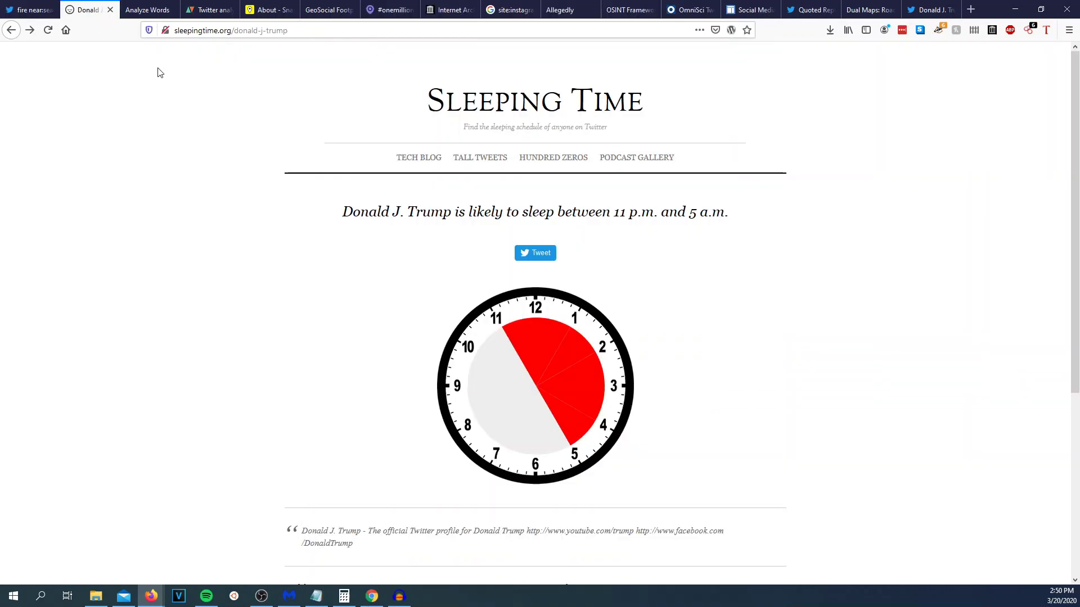
Step: Remove '/donald-j-trump' from the address to load the sleepingtime.org home page
left_click_drag(231, 31, 371, 43)
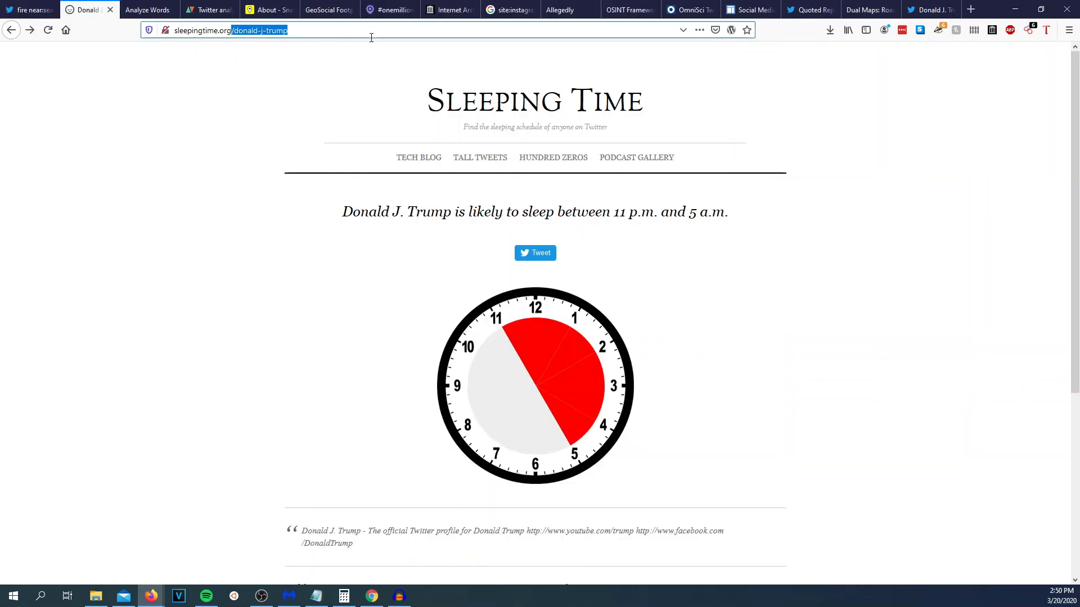
key("BackSpace")
key("Return")
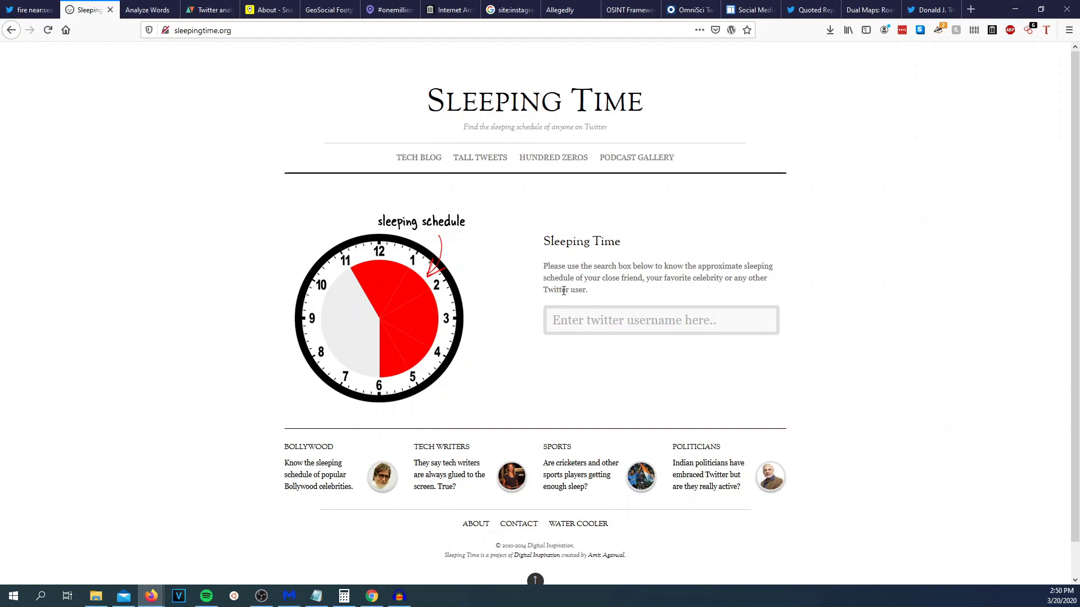
left_click(578, 308)
Step: Look up realdonaldtrump's sleep schedule, then go to the AnalyzeWords tab
type("real")
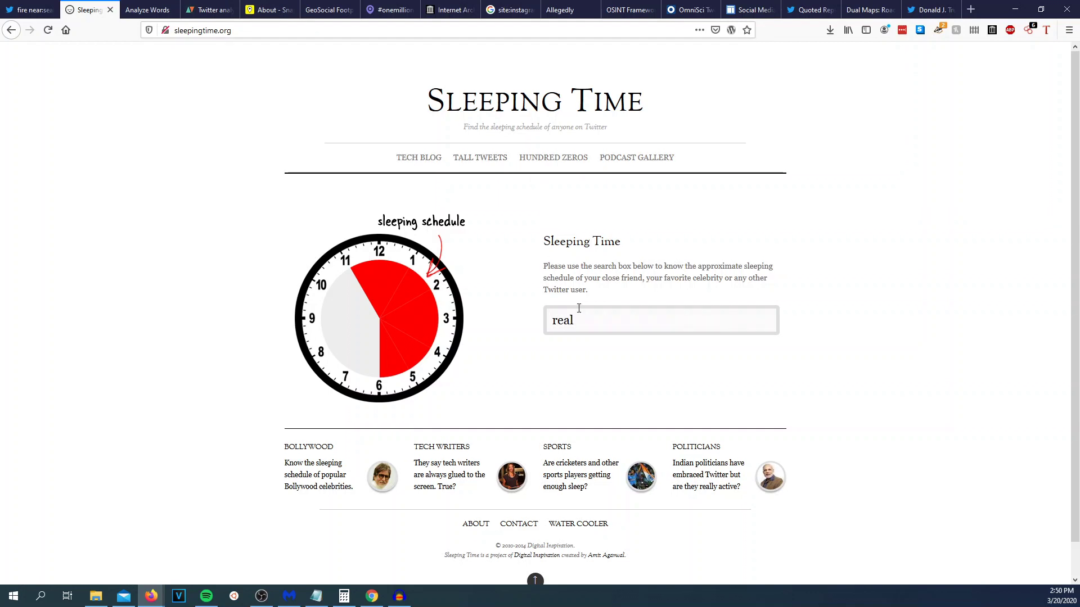
type("dona")
key("BackSpace")
key("BackSpace")
type("naldtrump")
key("Return")
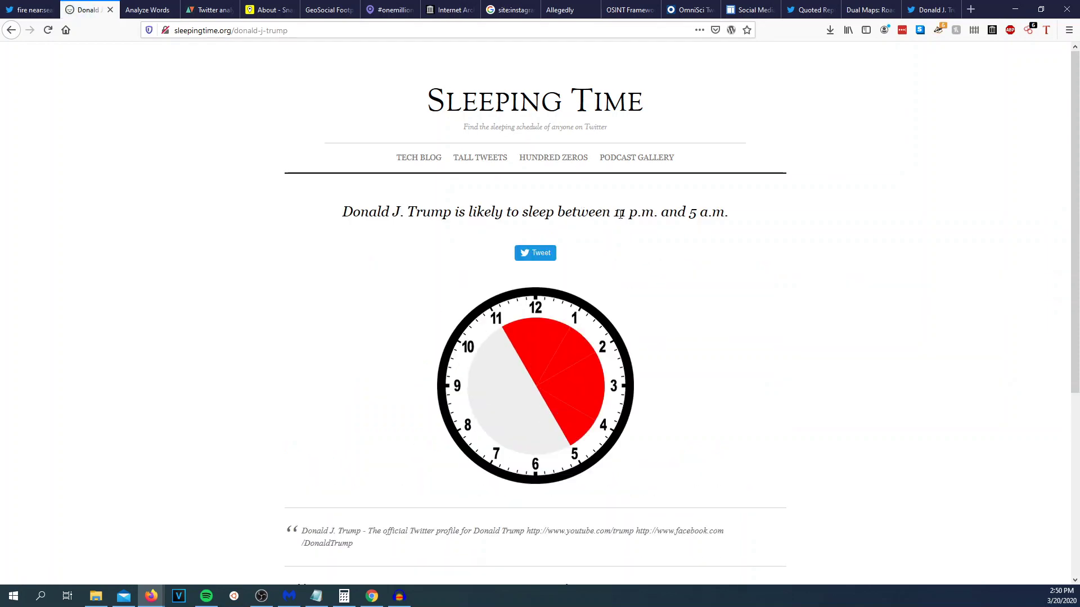
key("ctrl+Tab")
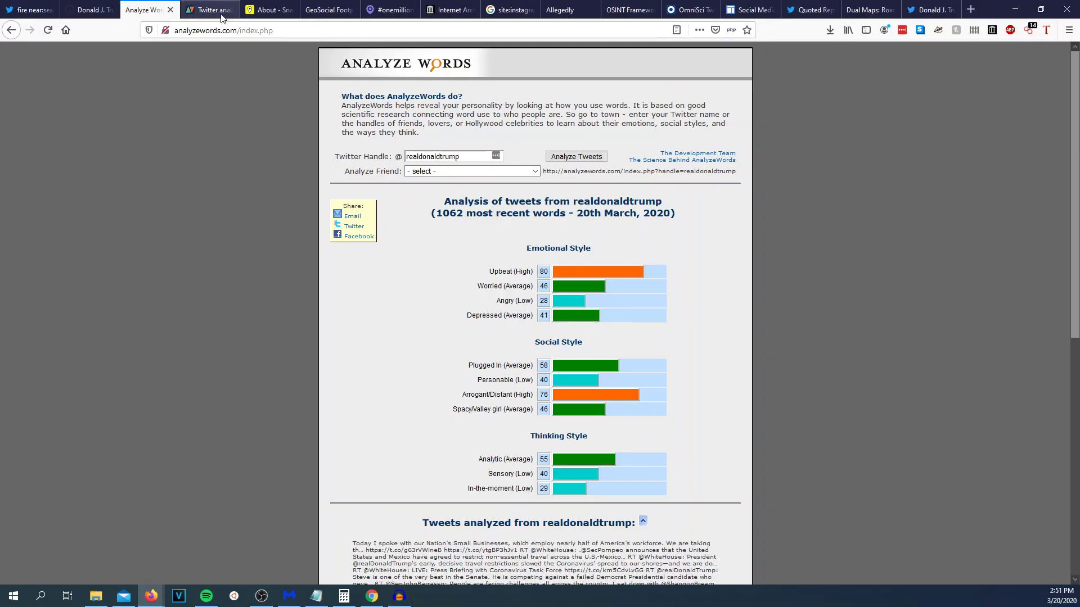
Step: Review realdonaldtrump's AnalyzeWords results and select a passage of analyzed tweet text
scroll(486, 333, "down", 4)
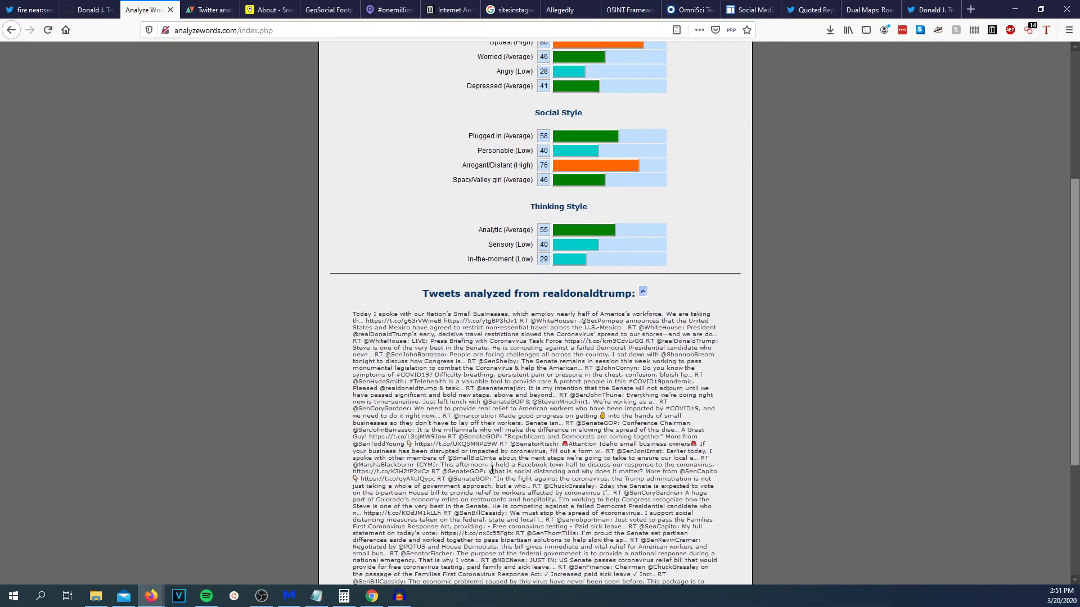
left_click_drag(492, 459, 581, 472)
scroll(385, 135, "down", 4)
left_click_drag(353, 121, 616, 518)
scroll(599, 495, "up", 7)
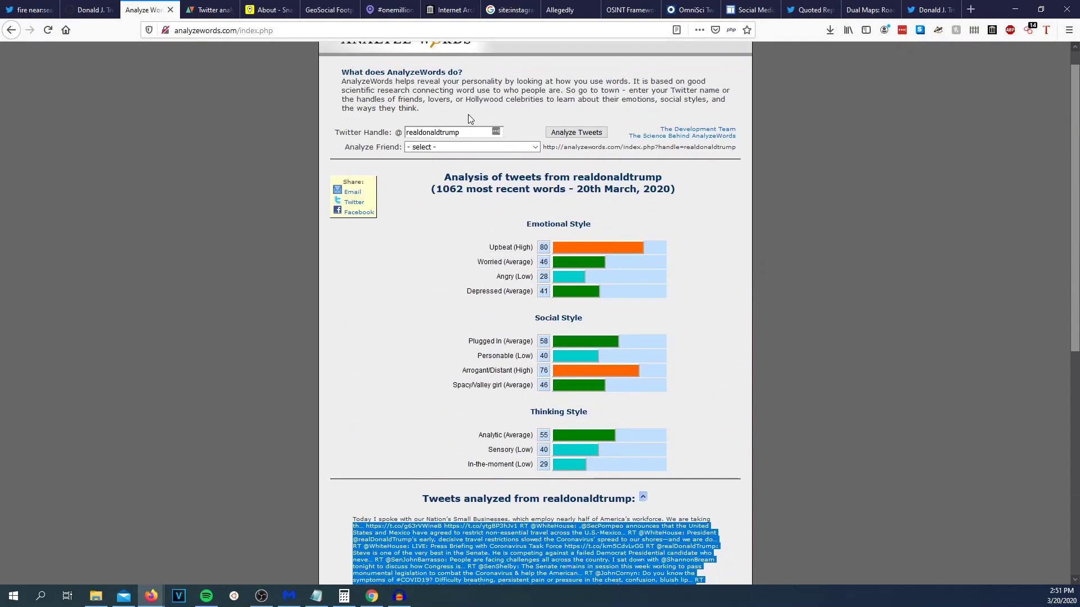
left_click(208, 10)
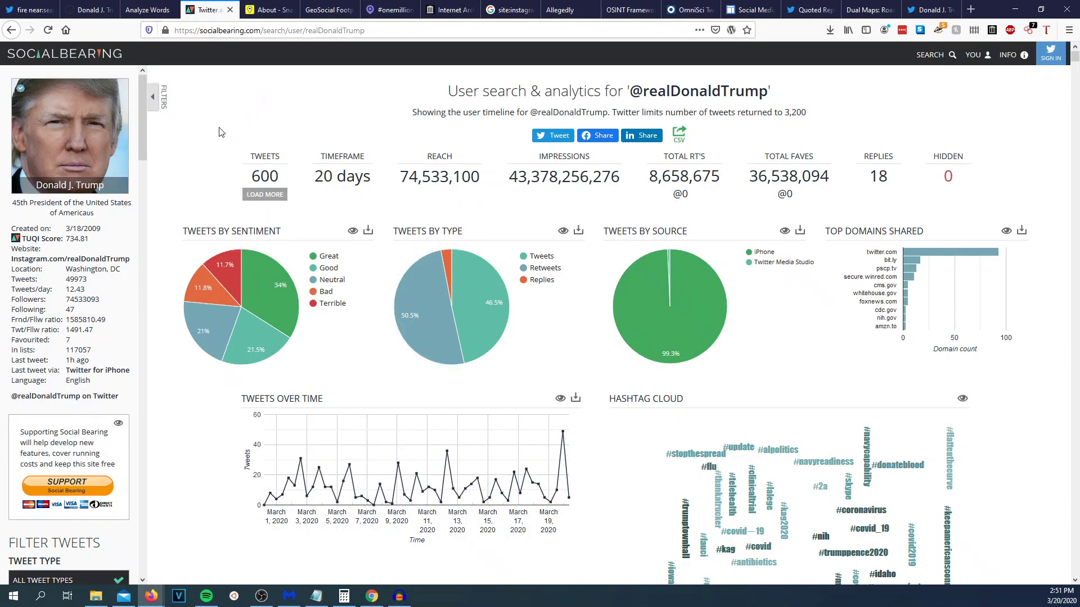
left_click(13, 30)
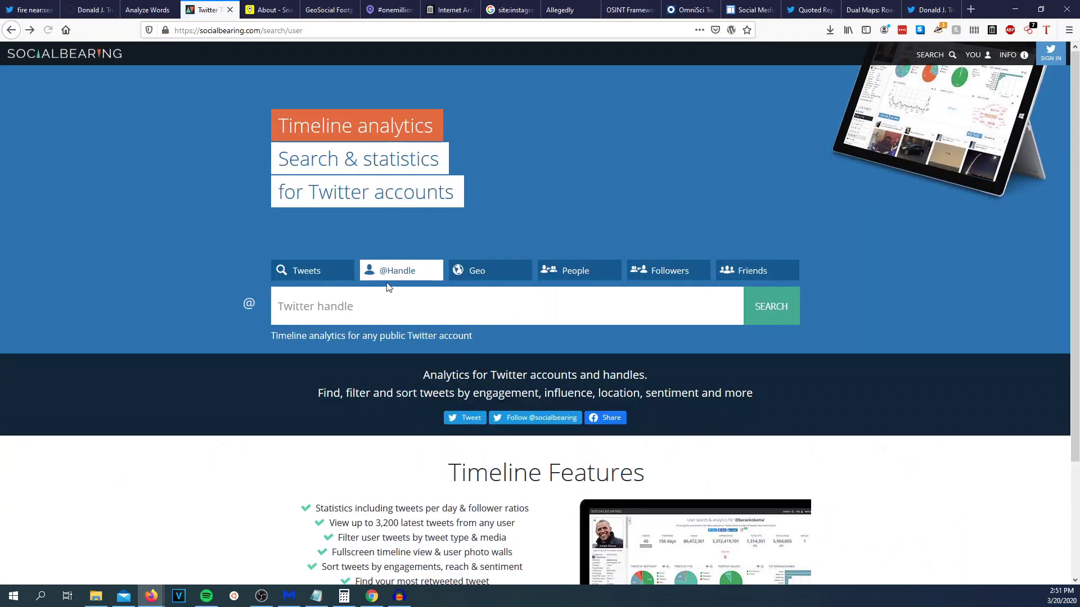
left_click(302, 271)
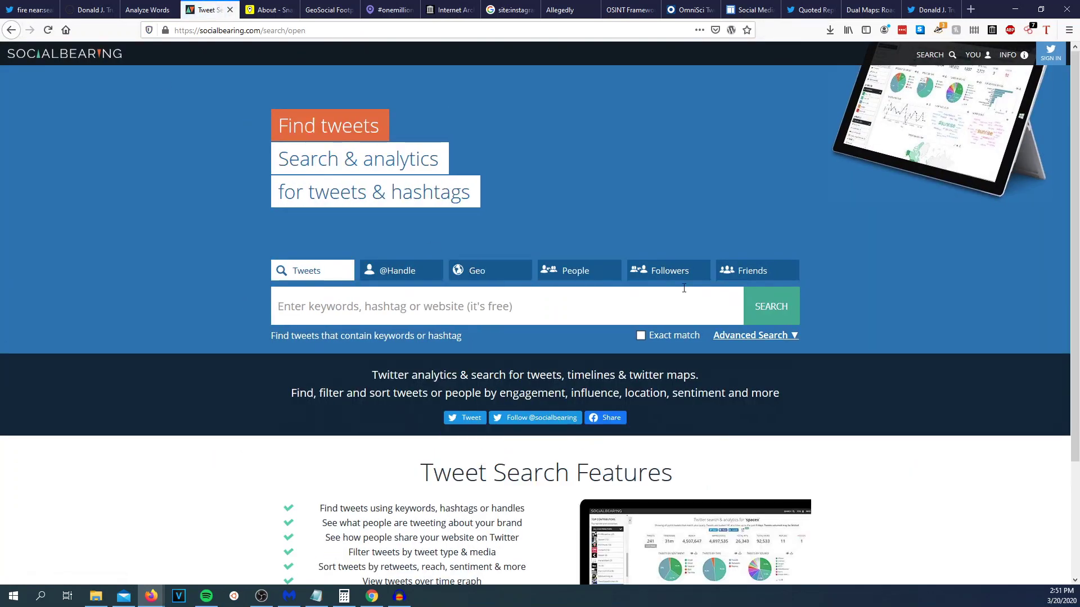
left_click(388, 271)
type("realdonaldtrump")
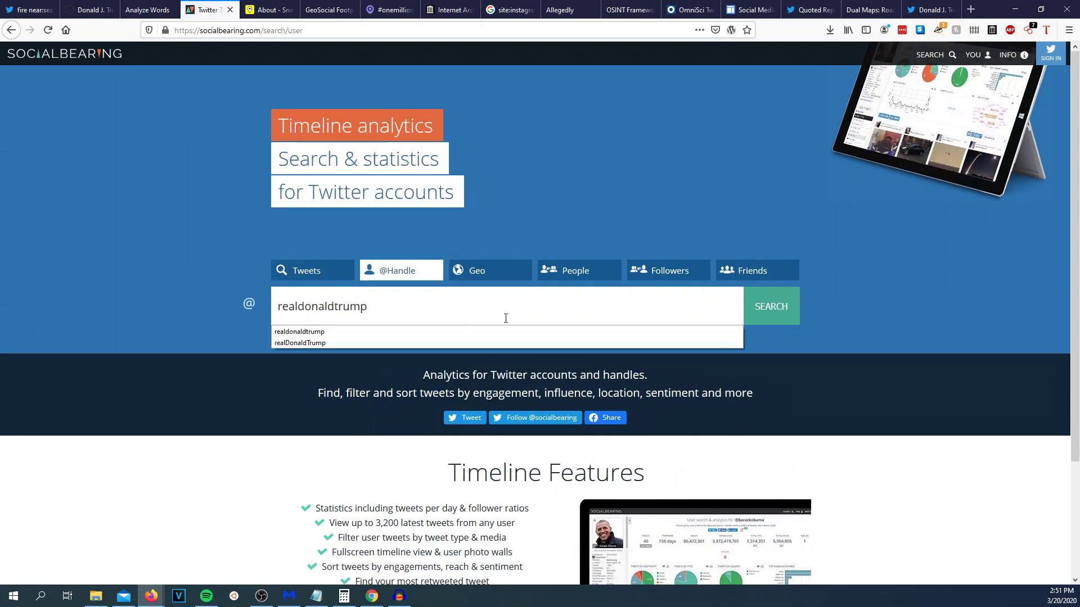
left_click(767, 315)
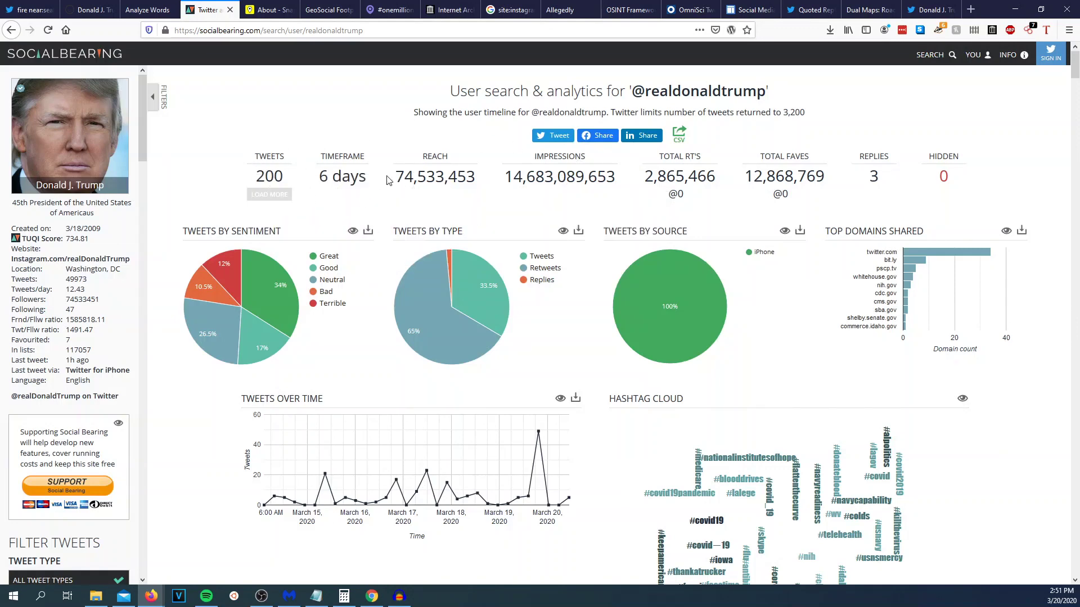
left_click_drag(396, 177, 493, 186)
left_click(491, 186)
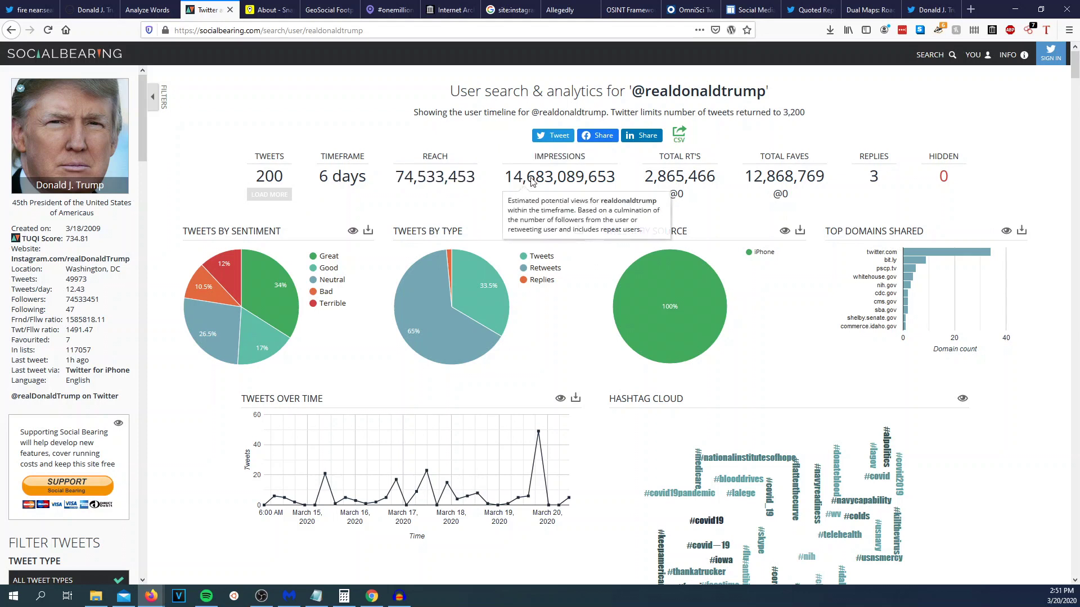
mouse_move(436, 159)
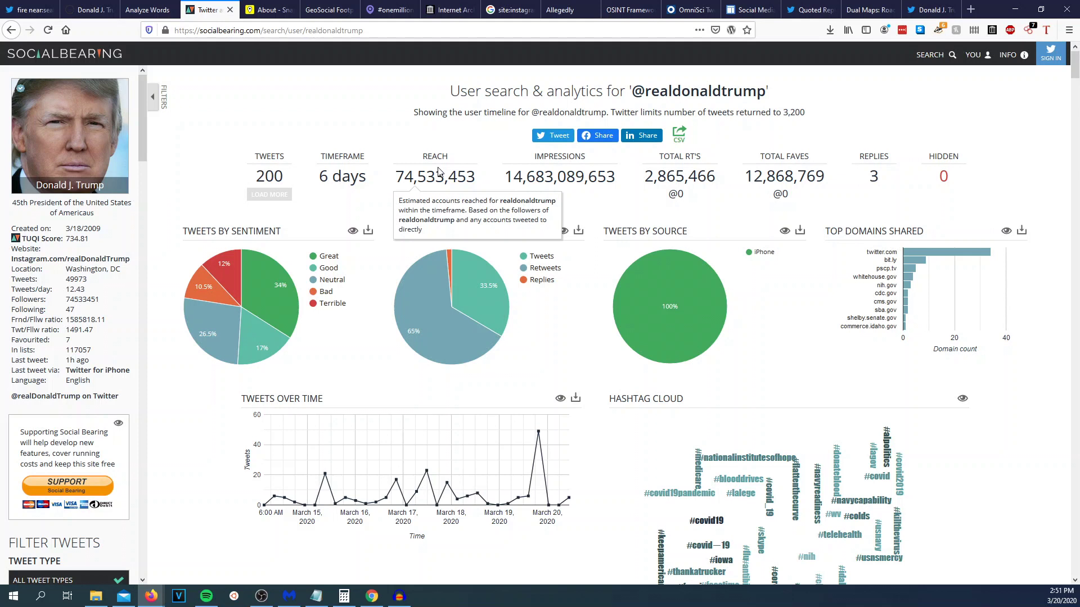
mouse_move(539, 179)
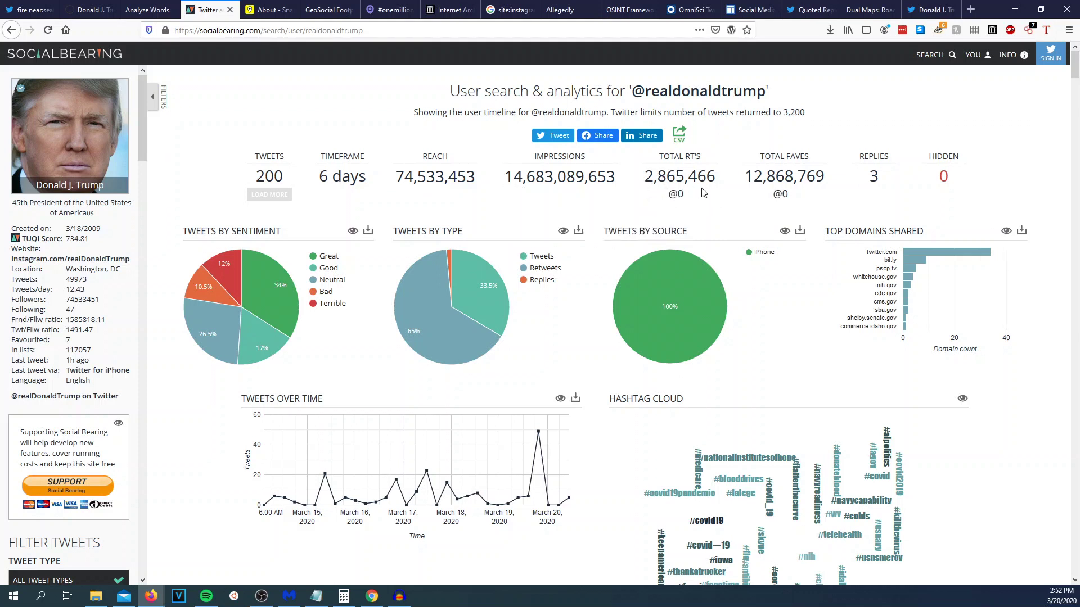
mouse_move(875, 178)
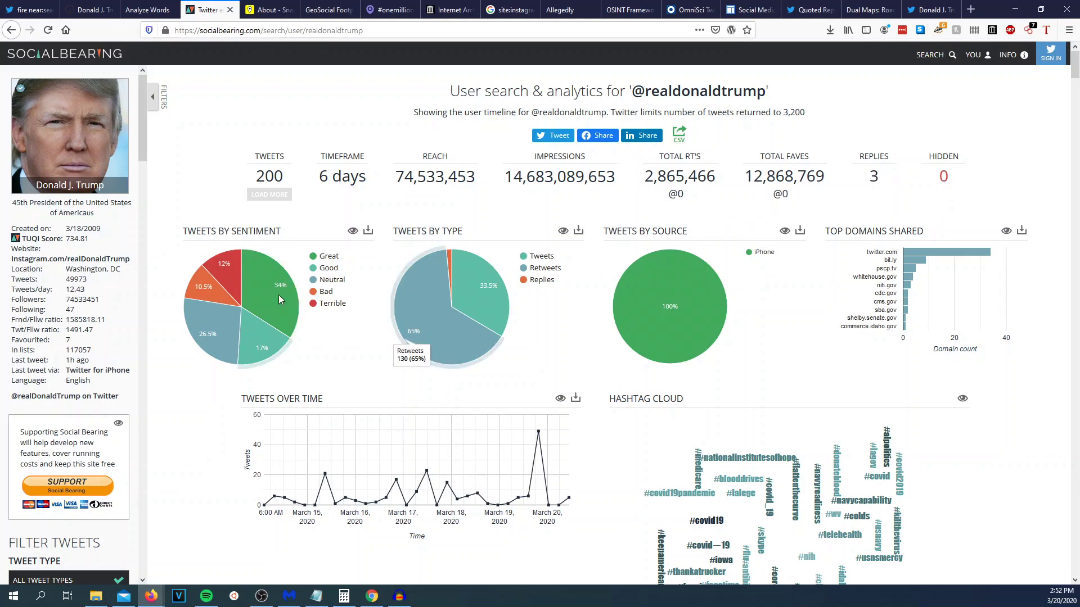
triple_click(244, 231)
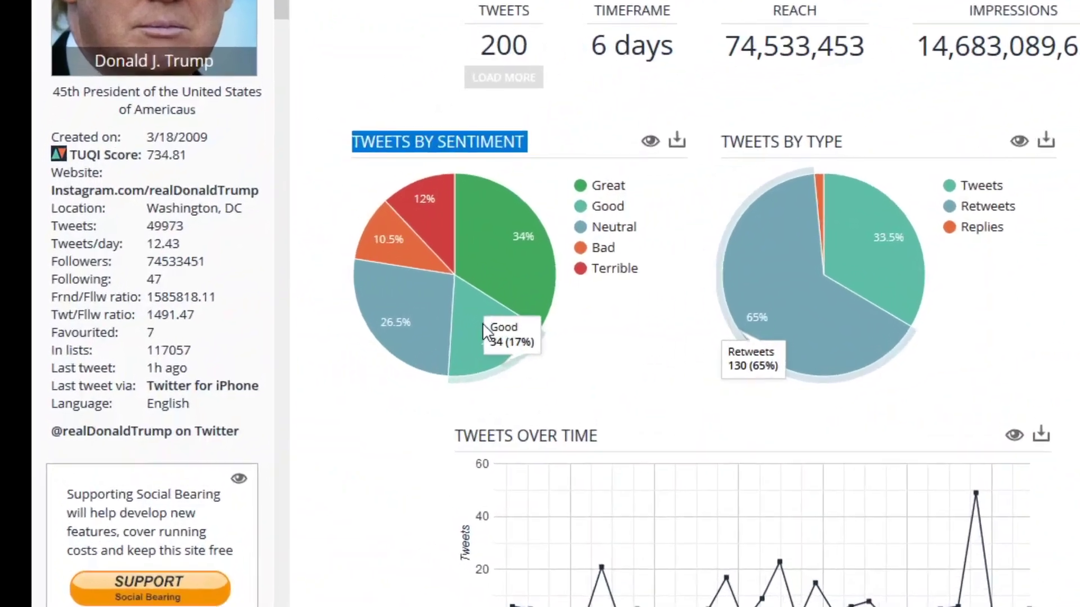
scroll(403, 220, "down", 3)
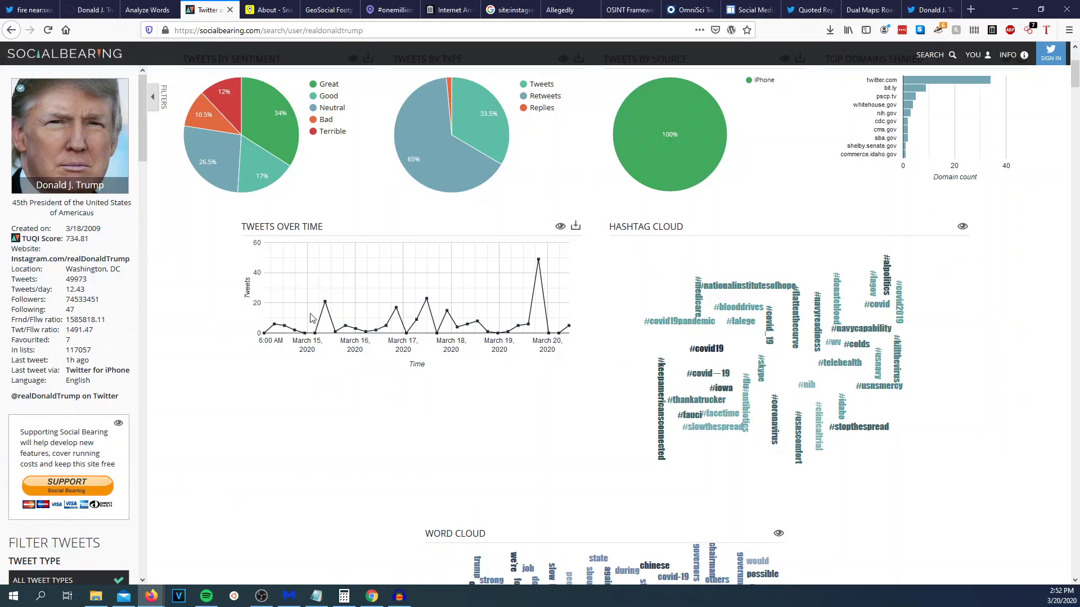
scroll(962, 161, "up", 2)
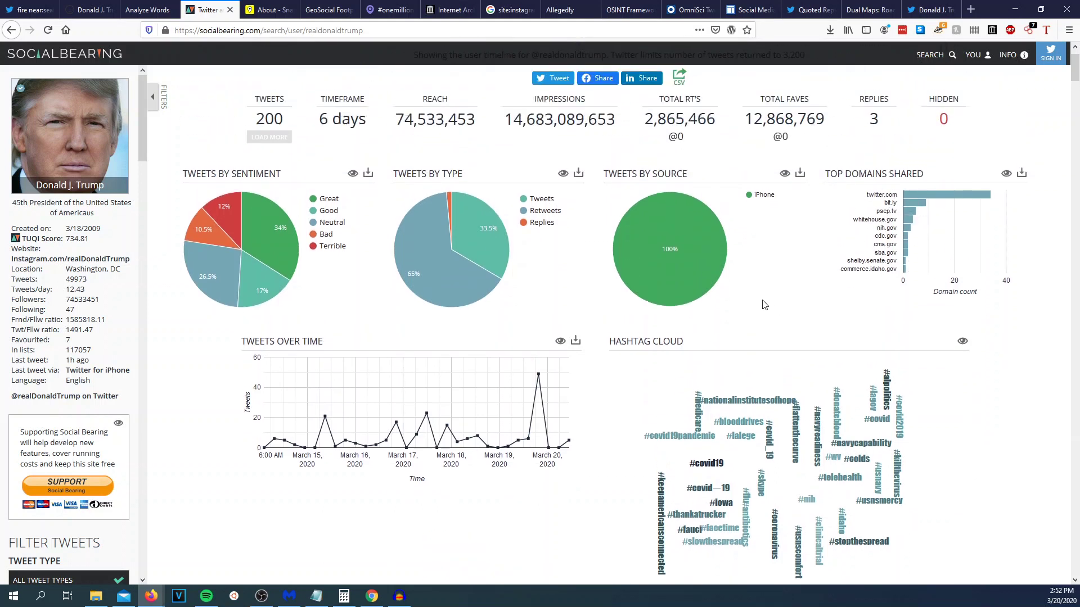
mouse_move(678, 250)
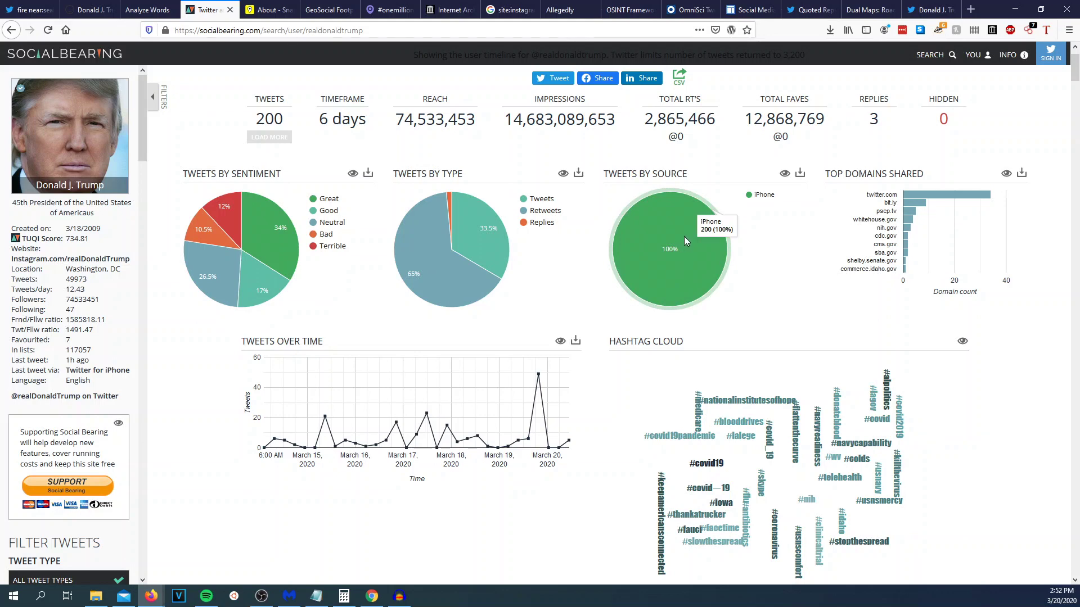
scroll(647, 230, "down", 10)
scroll(575, 223, "up", 2)
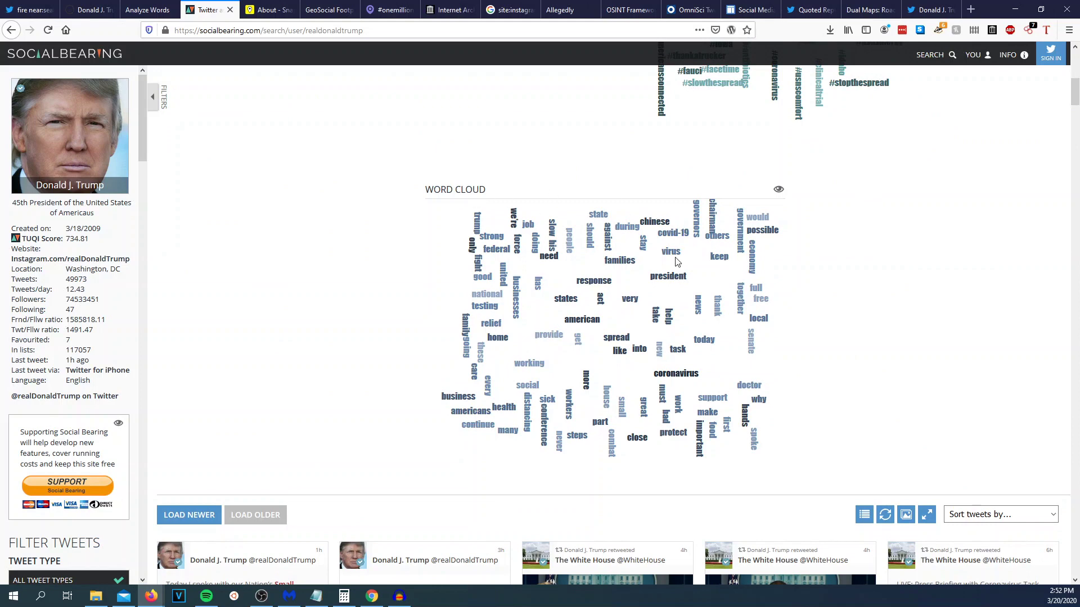
scroll(473, 284, "down", 2)
scroll(135, 337, "up", 6)
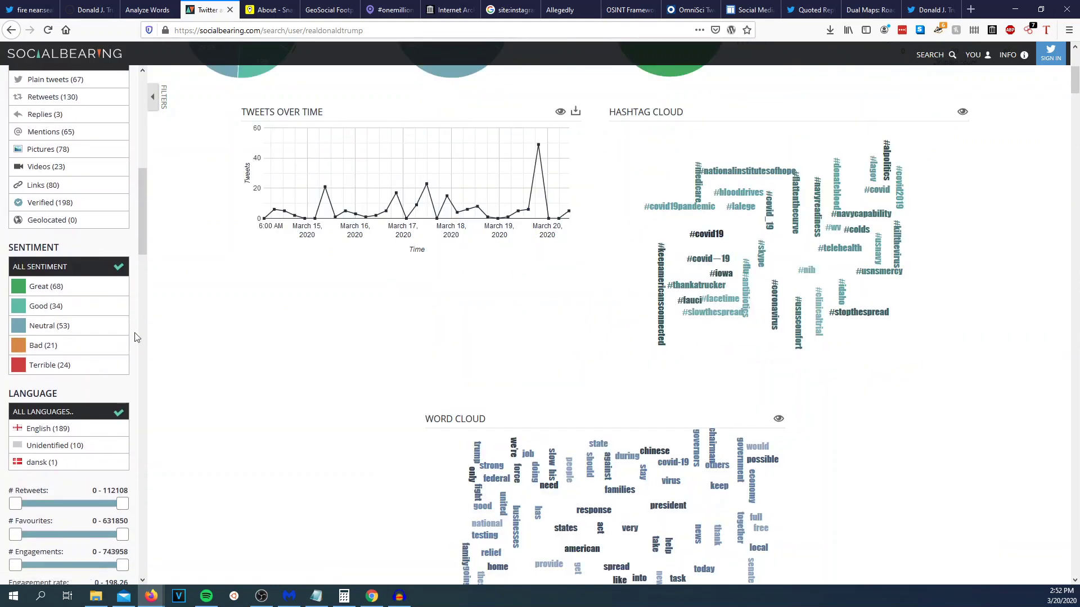
Step: Filter Social Bearing tweets to Terrible sentiment and scroll through the results
left_click(51, 365)
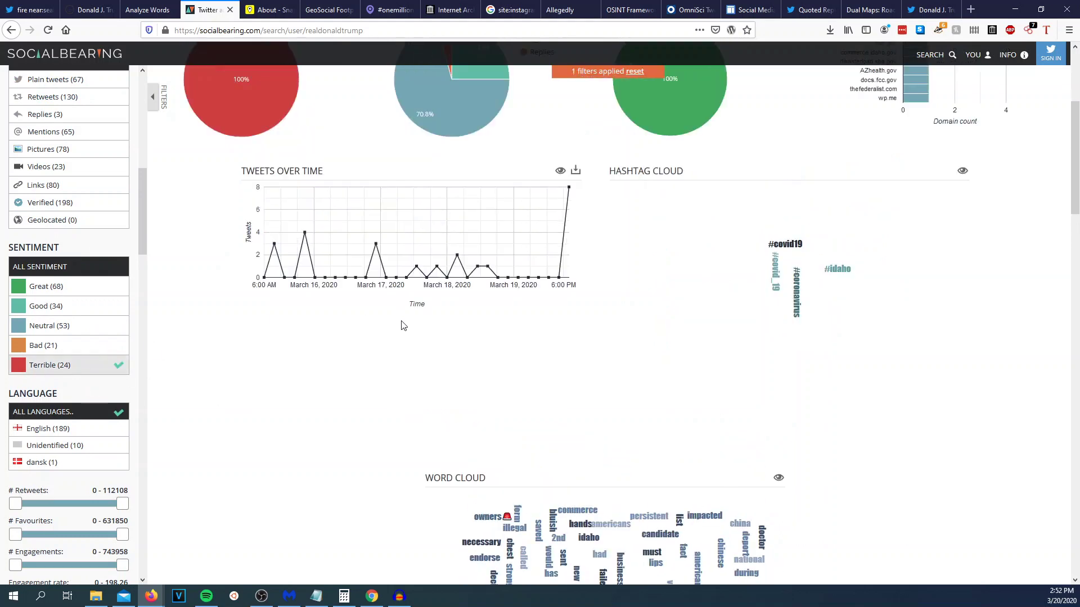
scroll(403, 325, "up", 4)
scroll(413, 288, "down", 4)
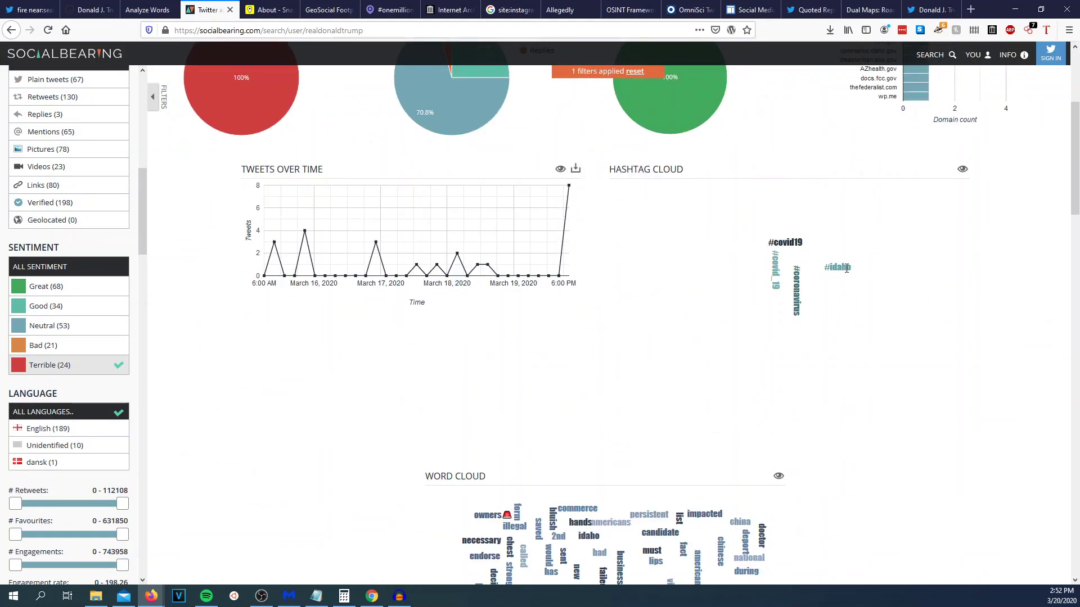
scroll(787, 319, "down", 2)
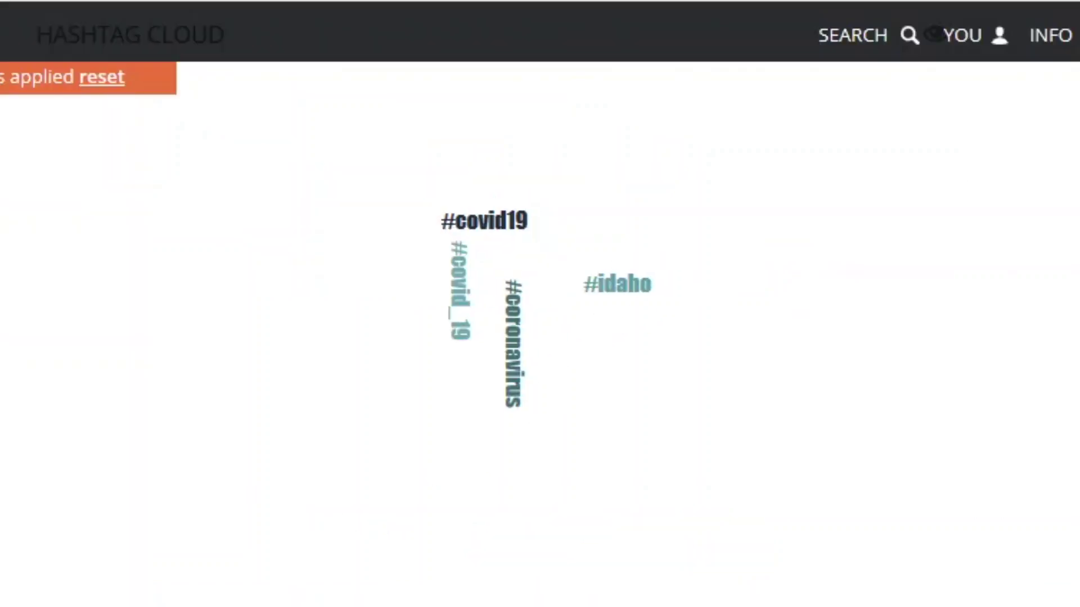
scroll(453, 405, "down", 10)
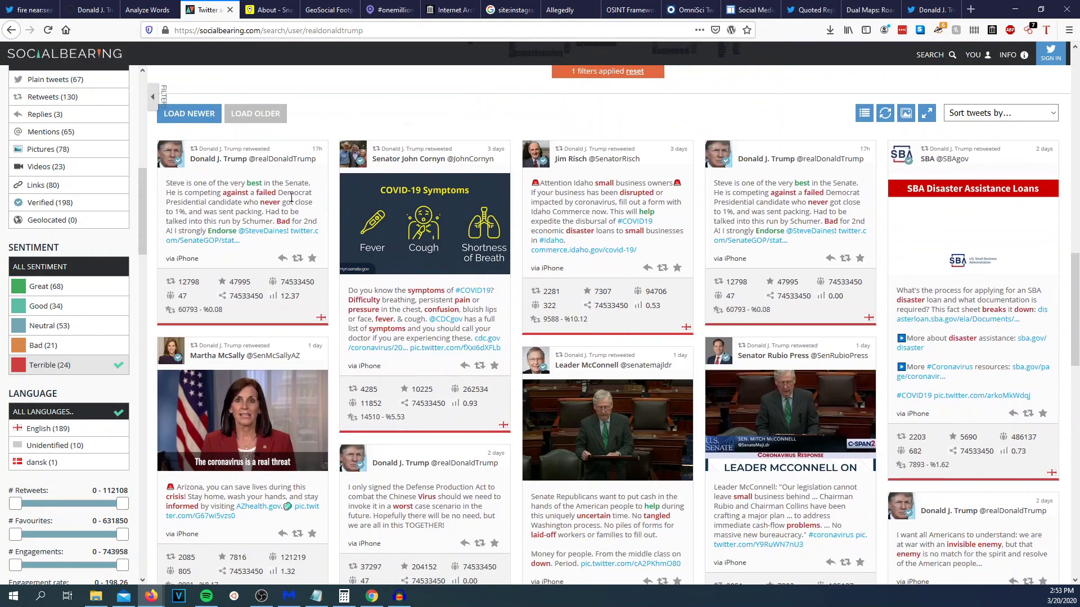
double_click(259, 182)
left_click(233, 194)
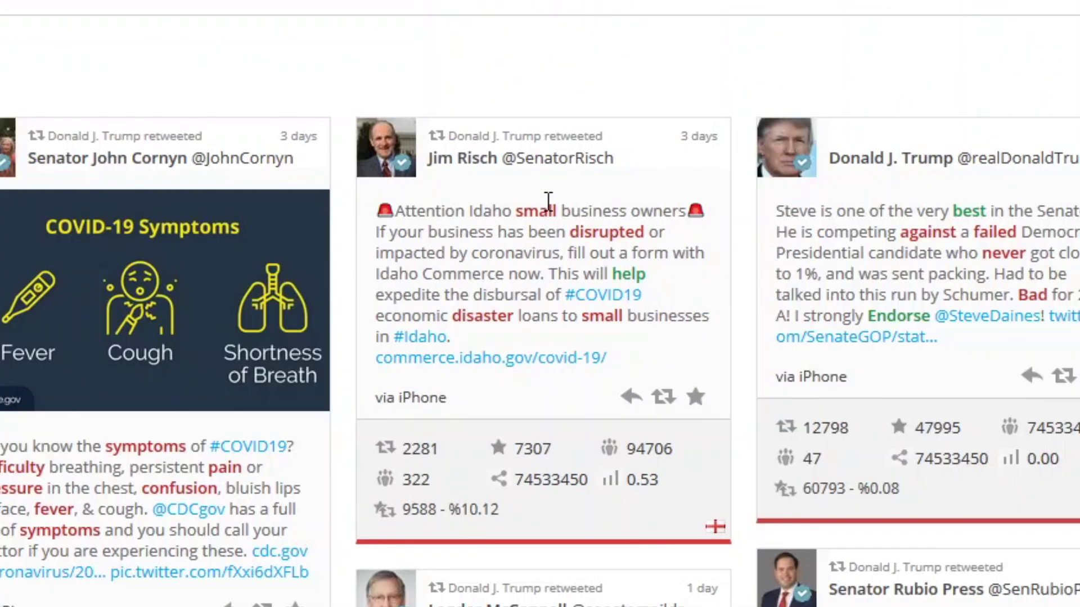
Step: Highlight 'small business', 'disrupted', 'disaster' and 'small' in the Idaho tweet
left_click_drag(517, 211, 622, 210)
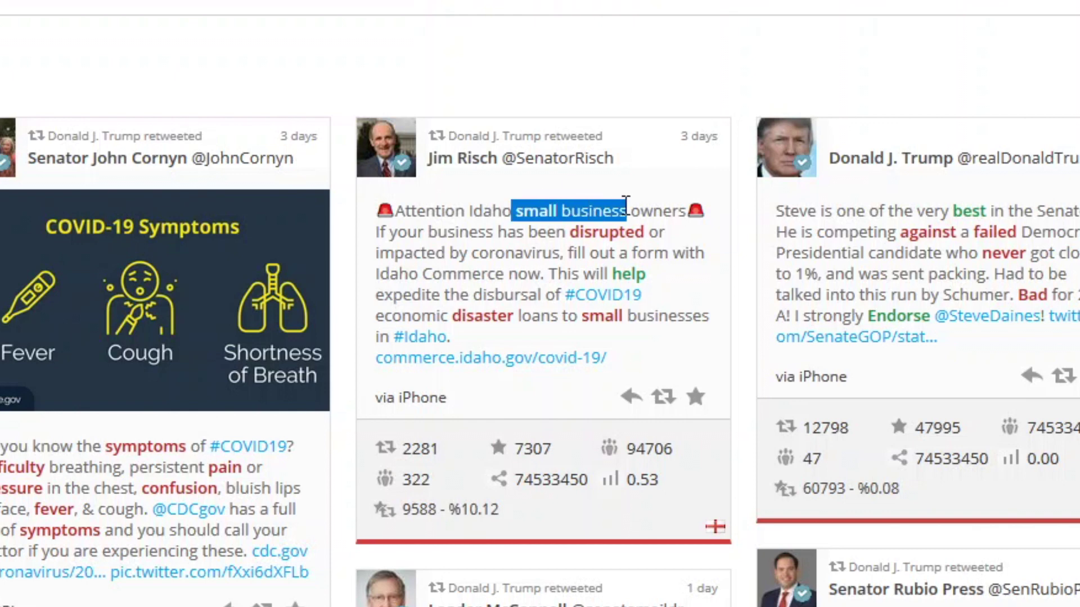
double_click(582, 233)
double_click(485, 317)
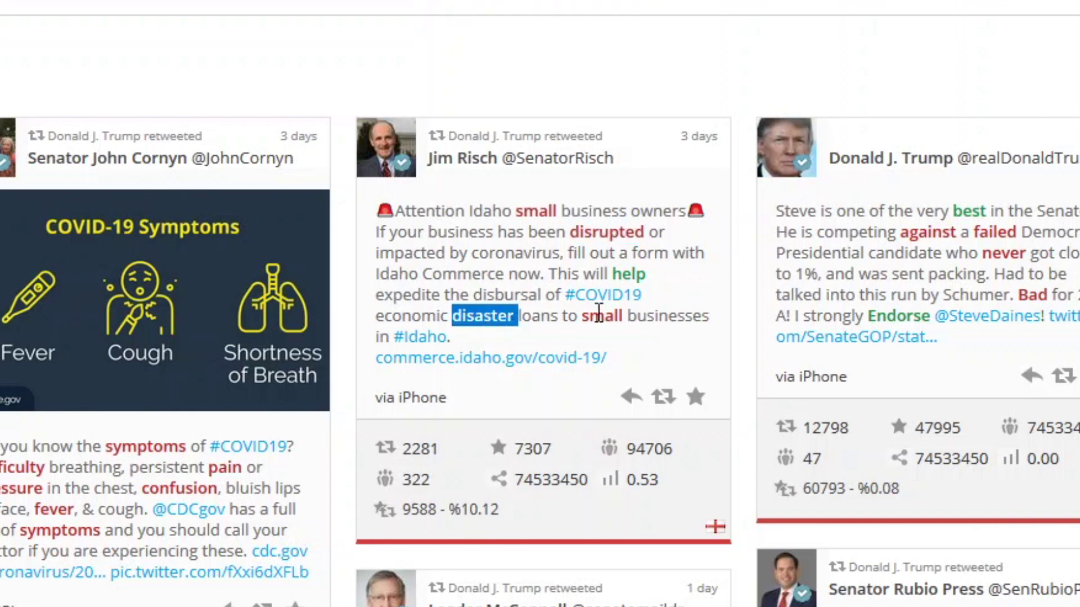
double_click(612, 316)
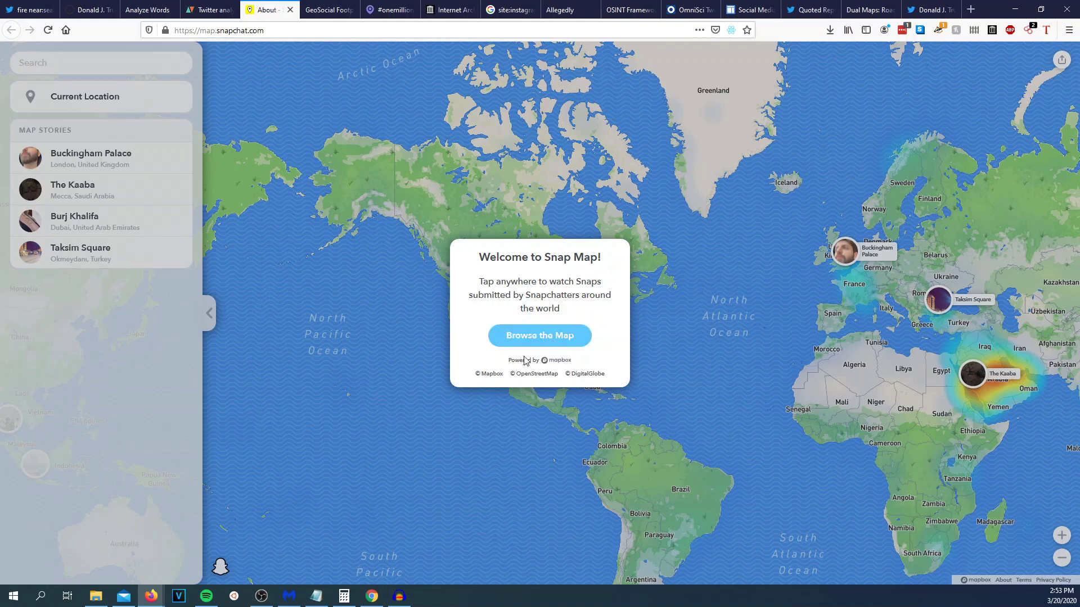
Step: Dismiss the Snap Map welcome message and zoom in on Italy
left_click(529, 336)
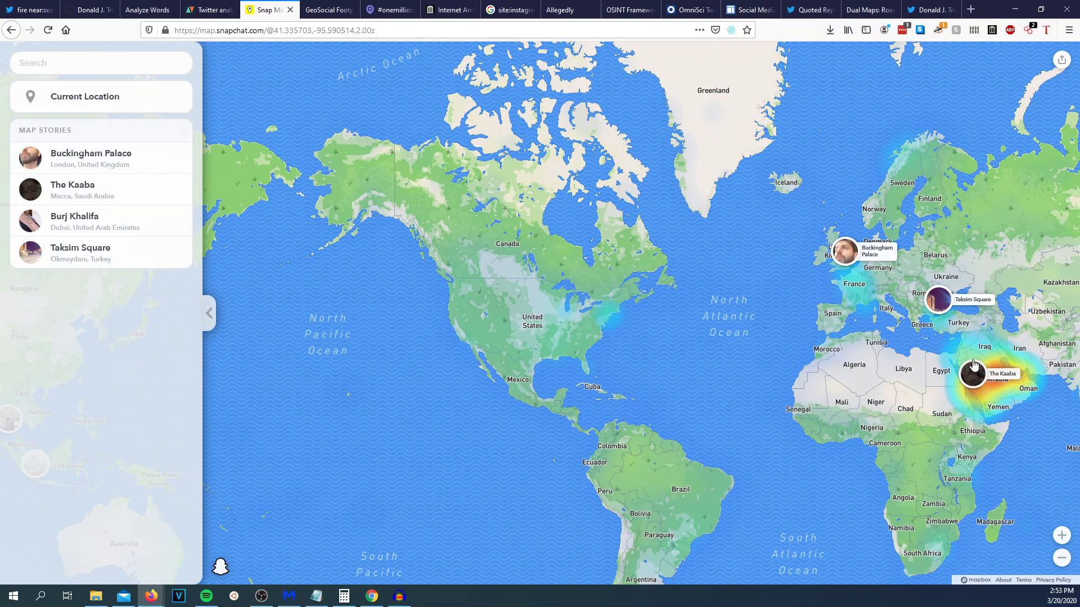
scroll(903, 307, "up", 3)
scroll(845, 313, "up", 5)
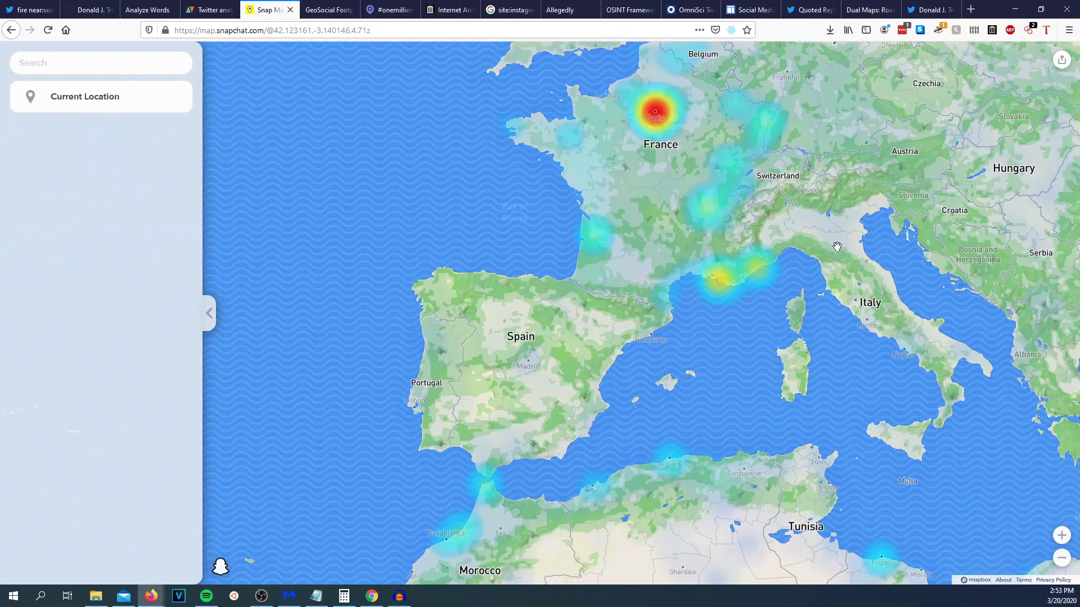
Step: Watch several public snaps from northern Italy, then move to the One Million Tweet Map
left_click(836, 243)
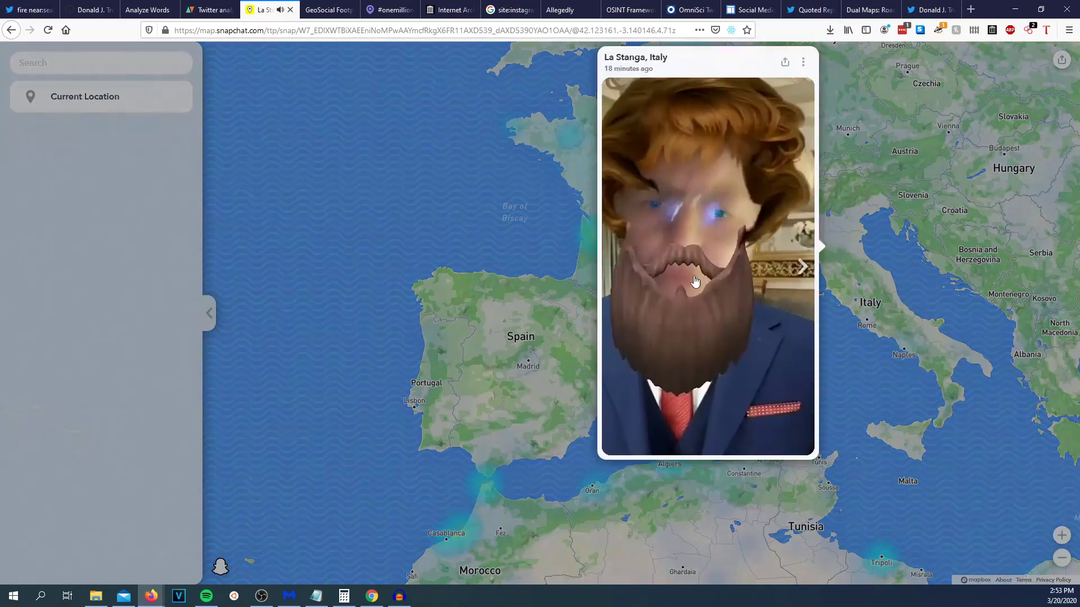
left_click(803, 266)
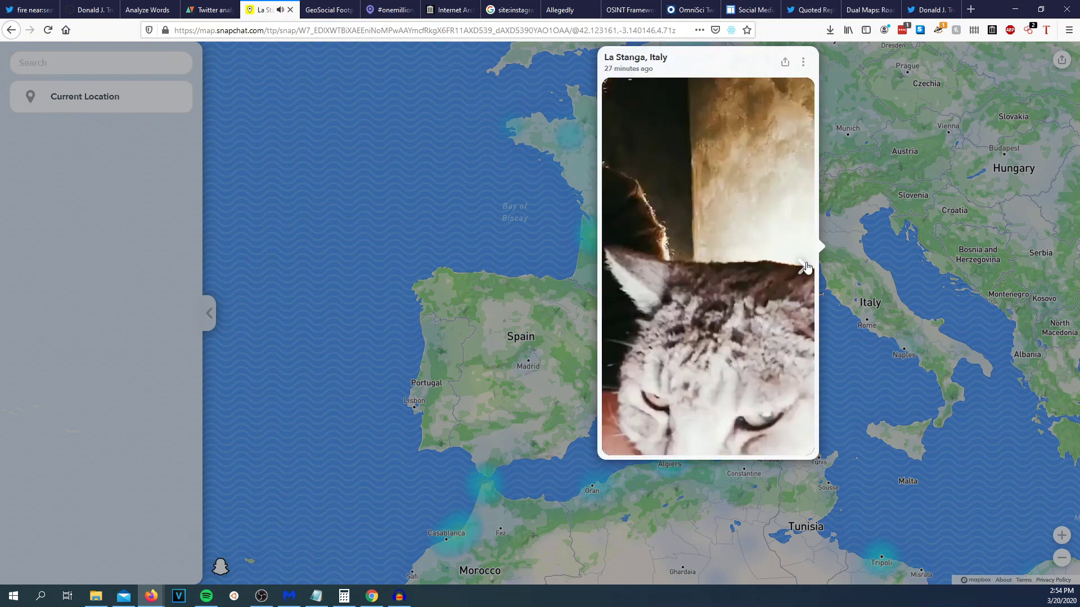
left_click(803, 266)
left_click(803, 267)
left_click(803, 267)
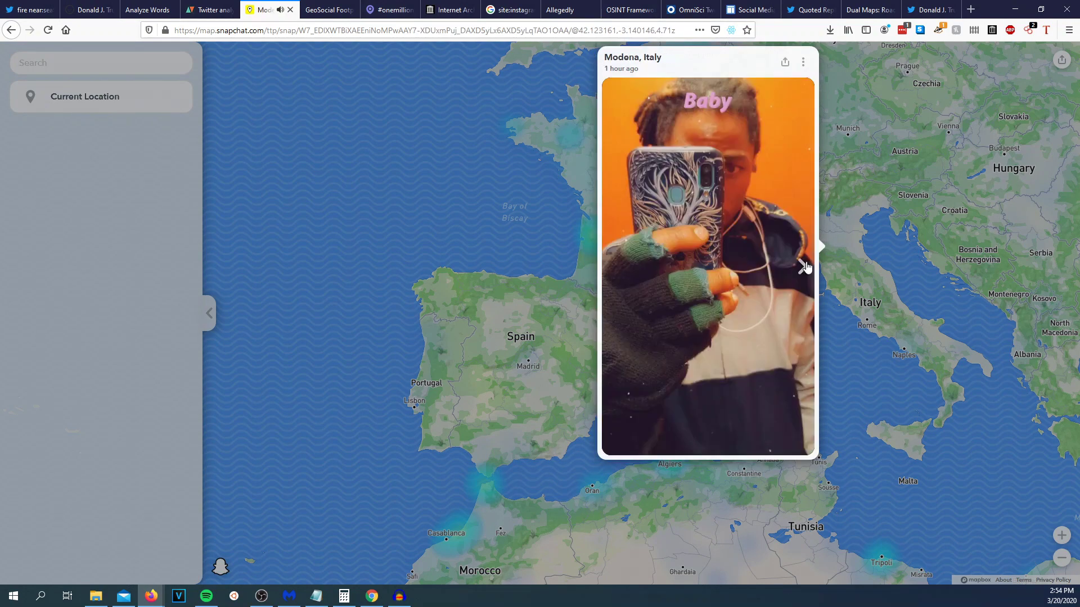
left_click(863, 244)
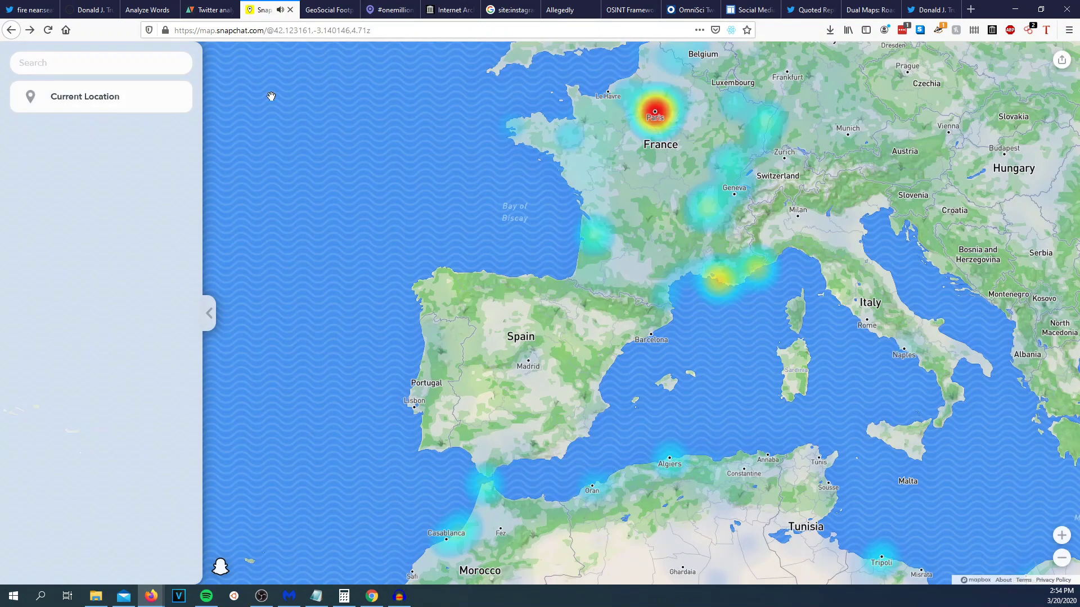
left_click(150, 62)
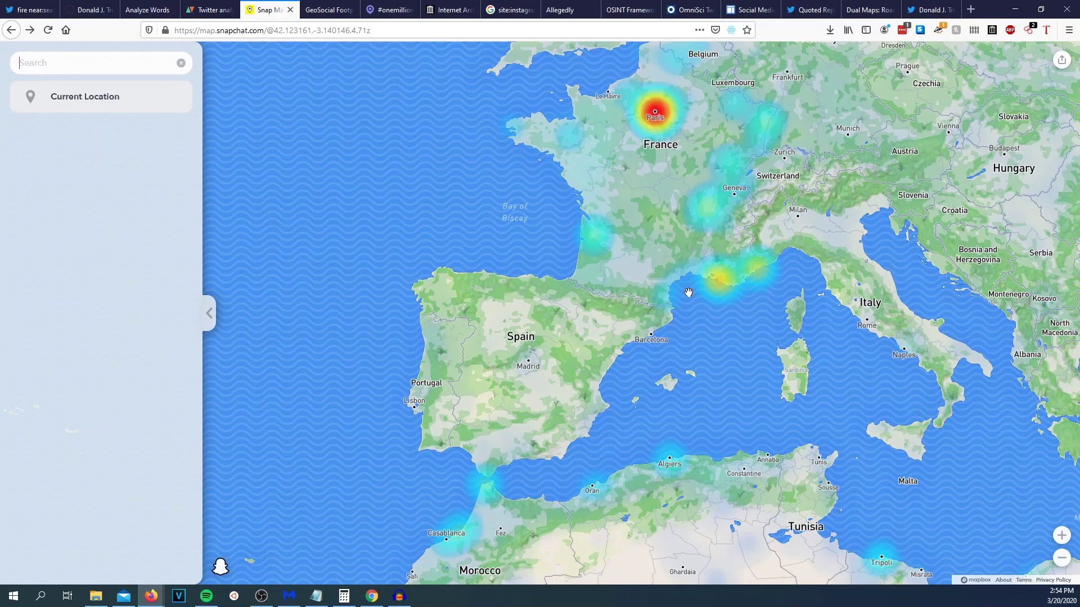
left_click(389, 9)
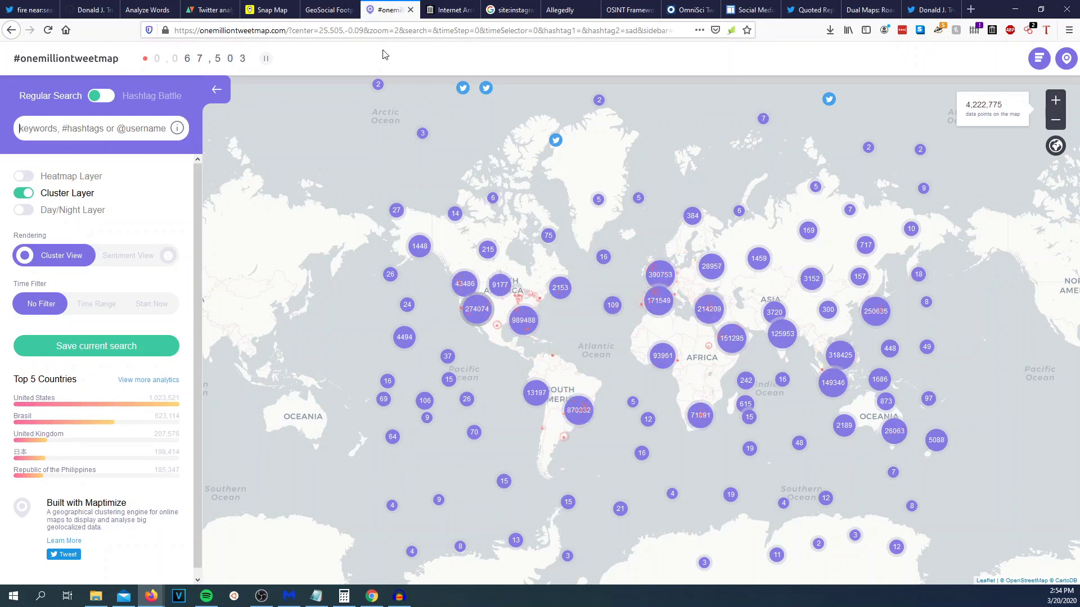
Step: Pan and zoom the tweet map into the Las Vegas cluster
scroll(572, 309, "up", 5)
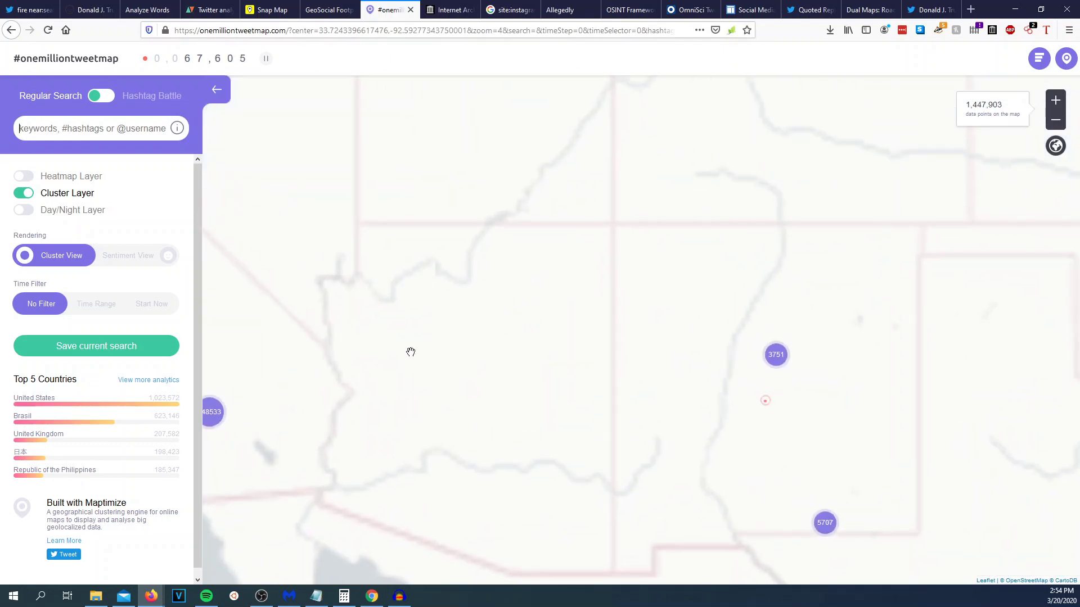
left_click_drag(410, 352, 522, 349)
scroll(523, 350, "up", 2)
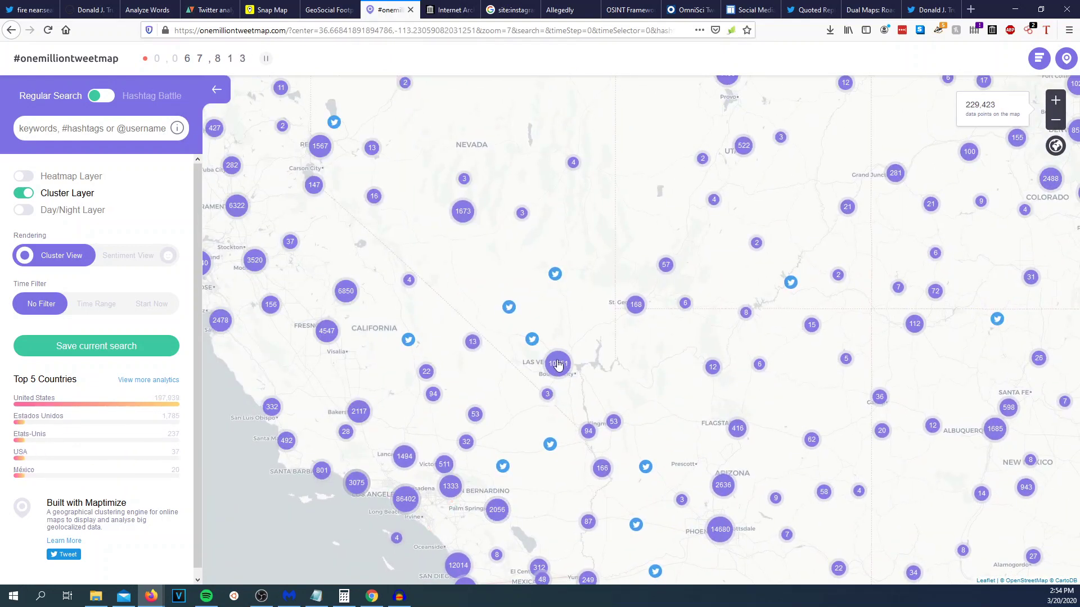
left_click(558, 364)
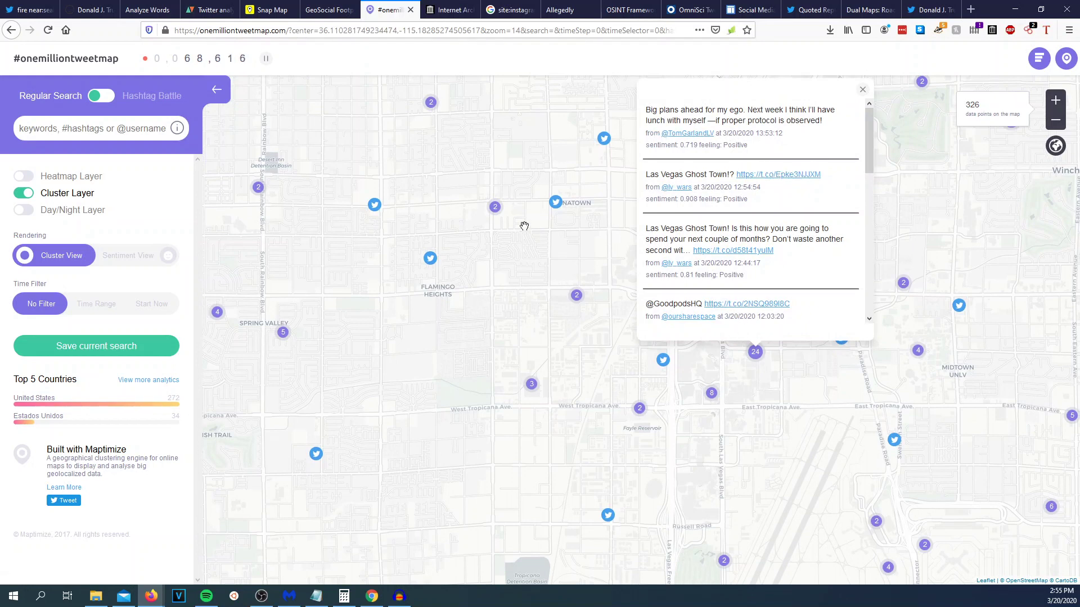
Step: Open the Chinatown tweet and highlight 'Lv Auto Maintenance' in its text
left_click(556, 204)
left_click_drag(457, 124, 535, 129)
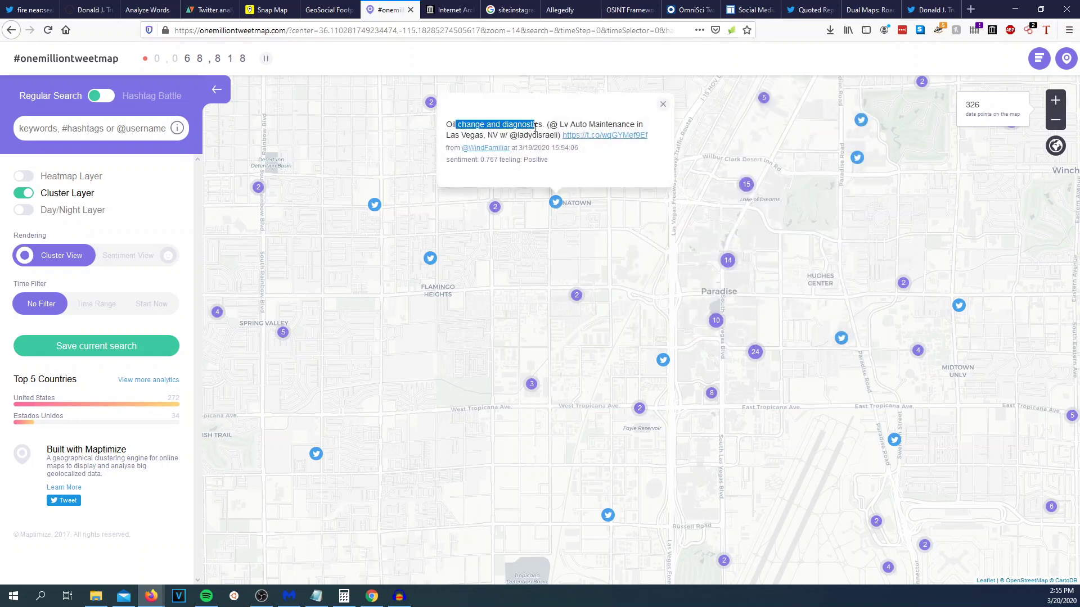
left_click(556, 124)
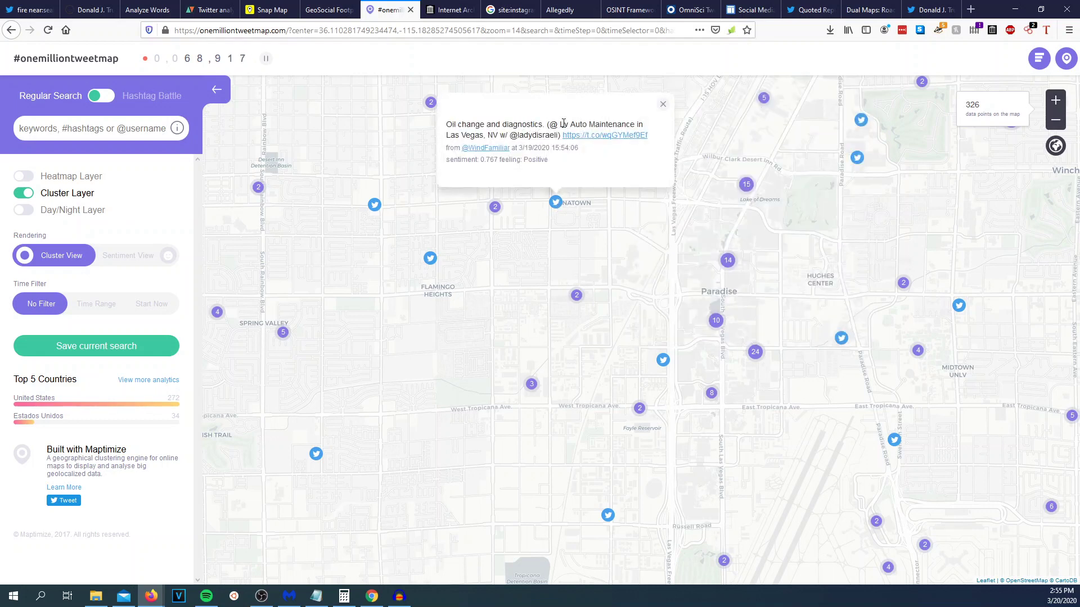
left_click_drag(563, 123, 638, 125)
scroll(544, 218, "up", 3)
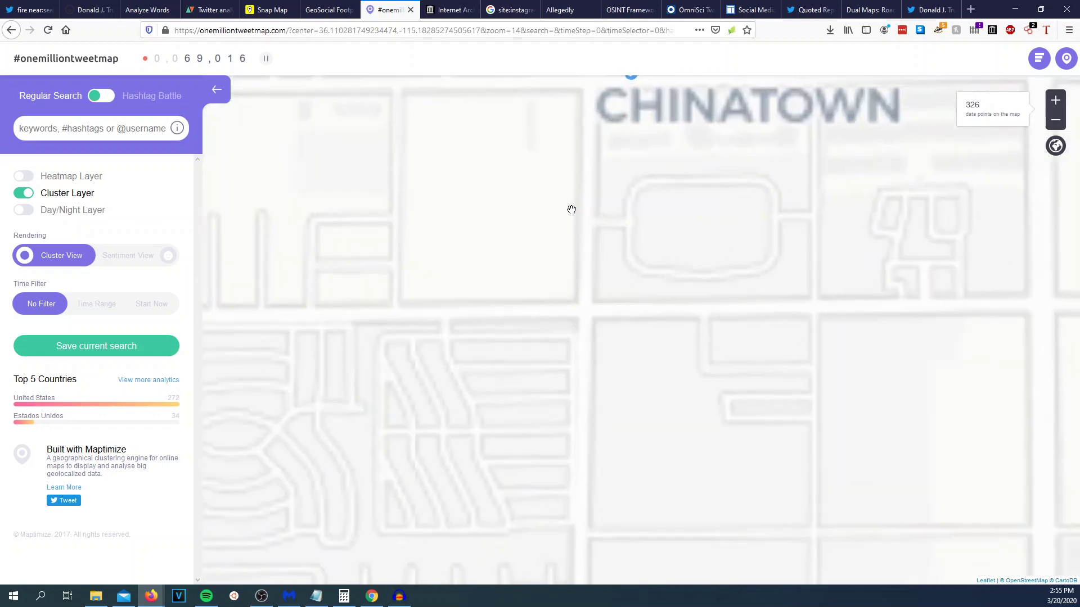
left_click_drag(593, 198, 601, 300)
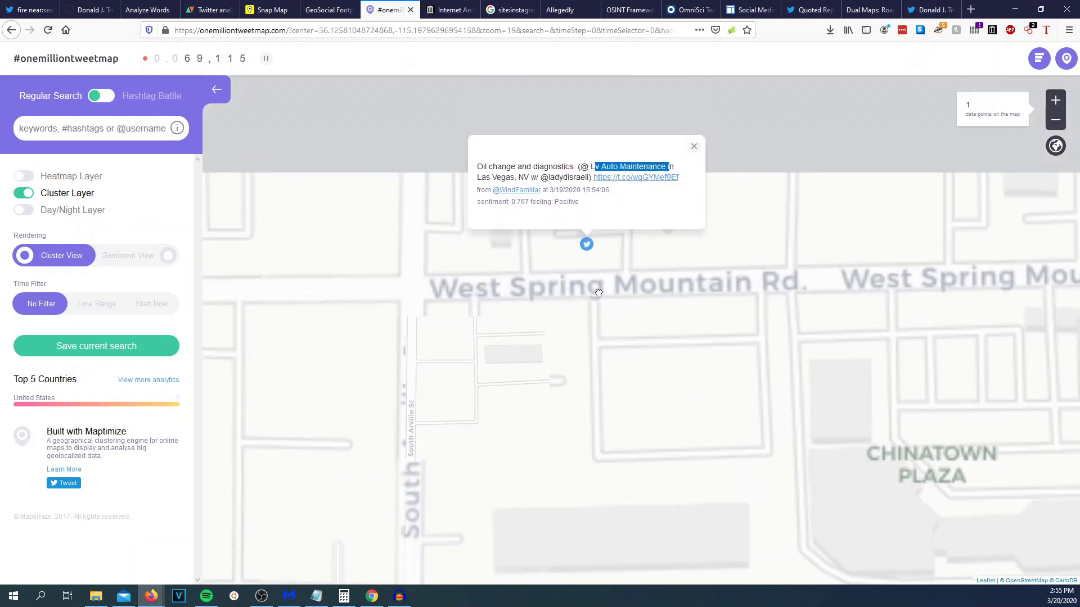
scroll(619, 253, "up", 2)
scroll(582, 321, "down", 6)
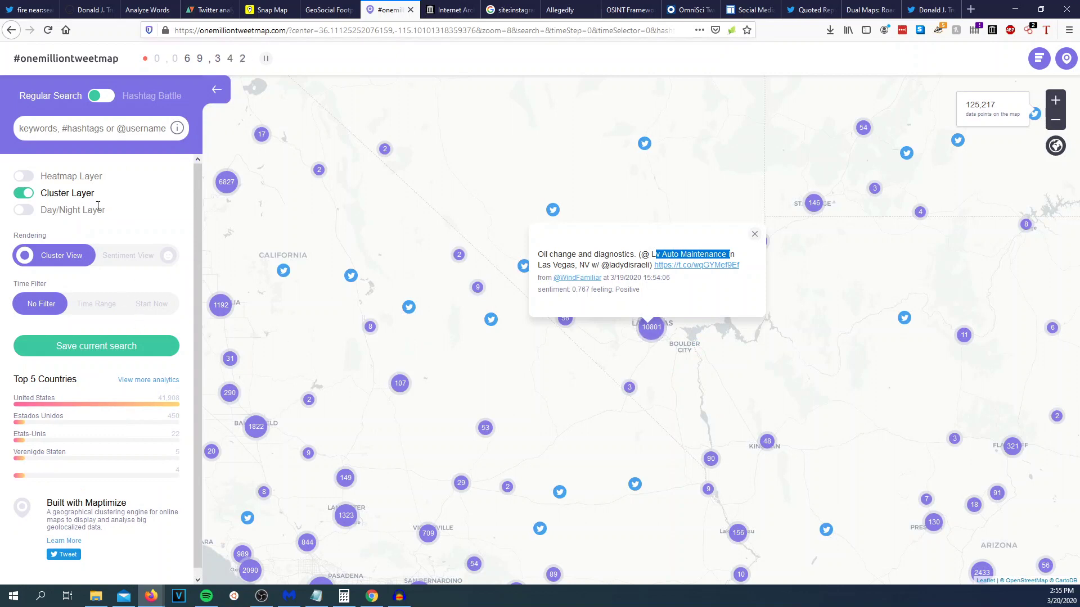
Step: Turn on the Day/Night and Heatmap layers
left_click(24, 210)
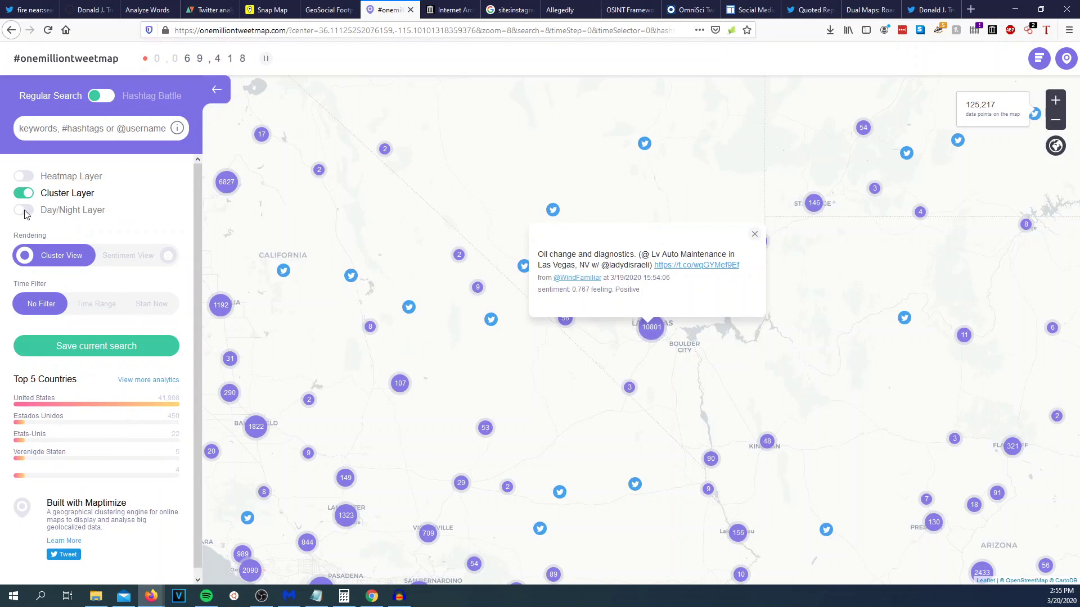
left_click(24, 176)
scroll(608, 387, "up", 2)
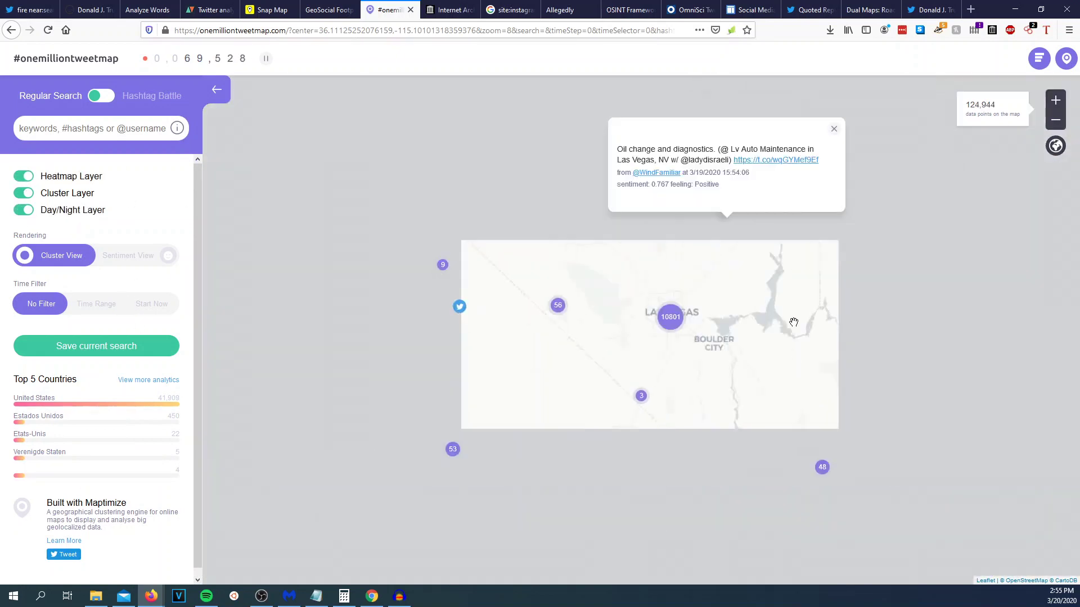
scroll(793, 322, "down", 1)
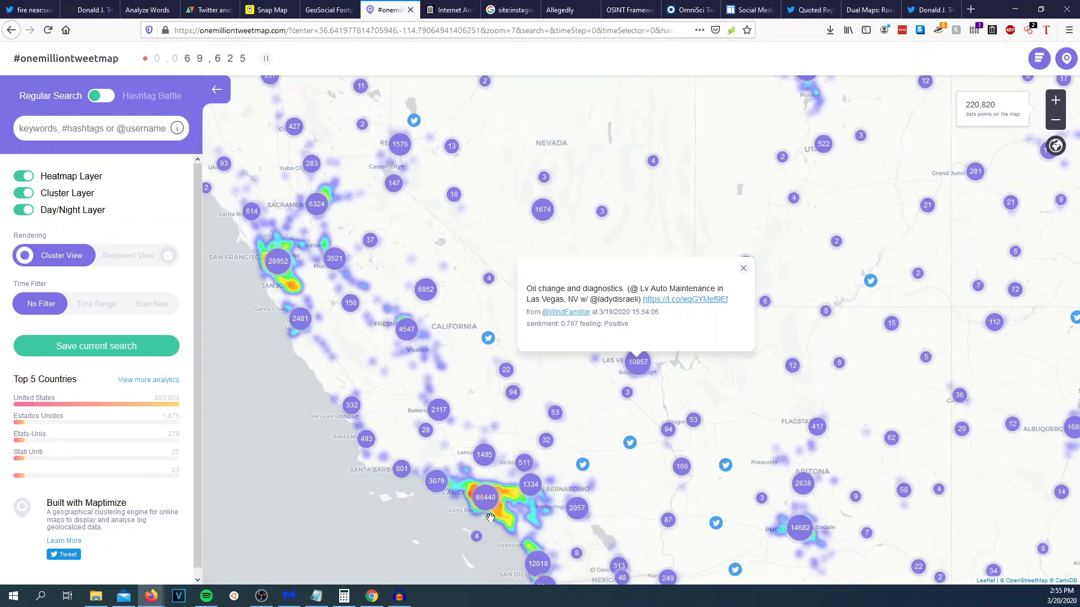
scroll(644, 404, "down", 2)
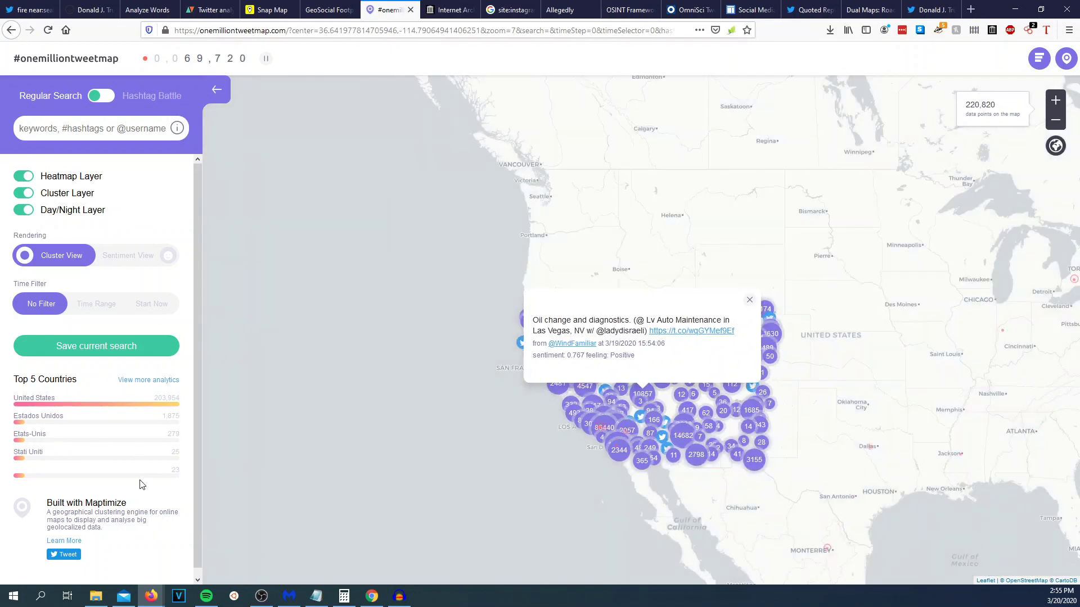
Step: Search the tweet map for the politician's handle realdonaldtrump
left_click(105, 127)
type("realdonaldtrump")
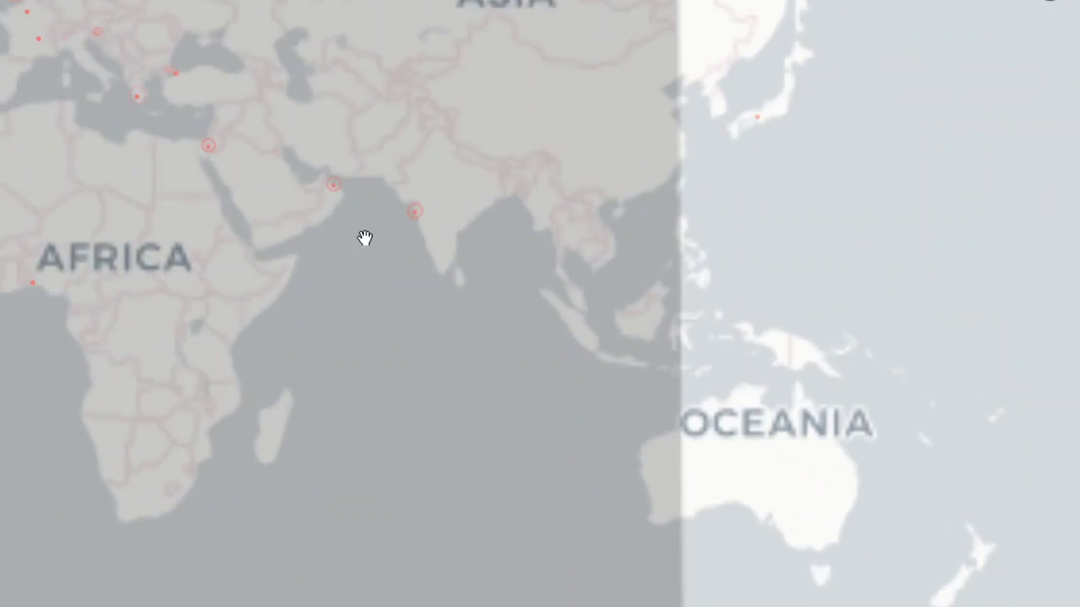
scroll(212, 183, "down", 3)
Step: Look up the Twitter profile URL in the Wayback Machine to list its 42,581 captures
left_click(457, 10)
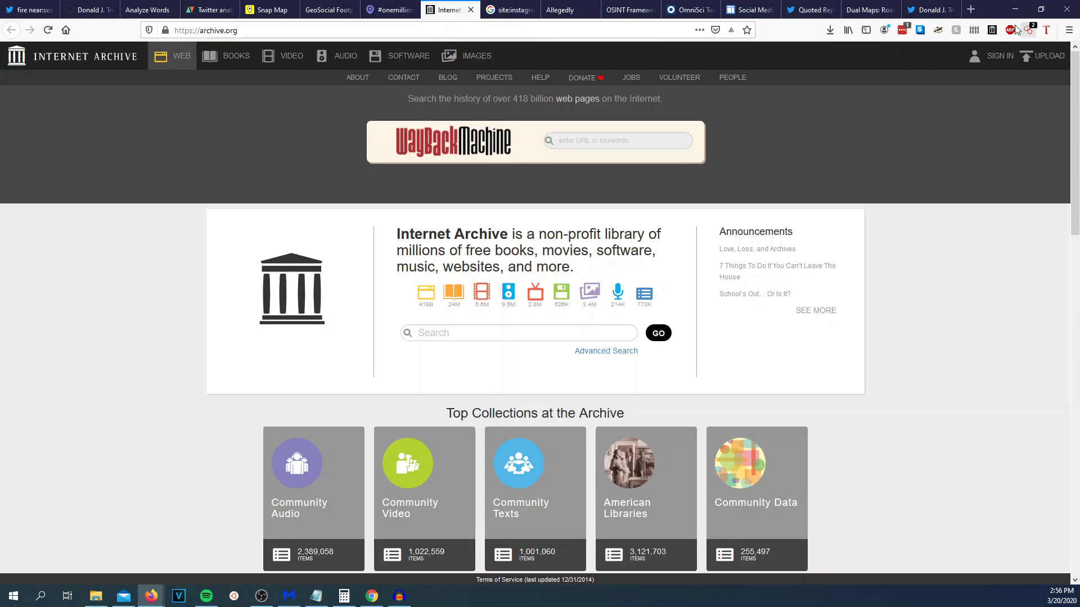
left_click(994, 31)
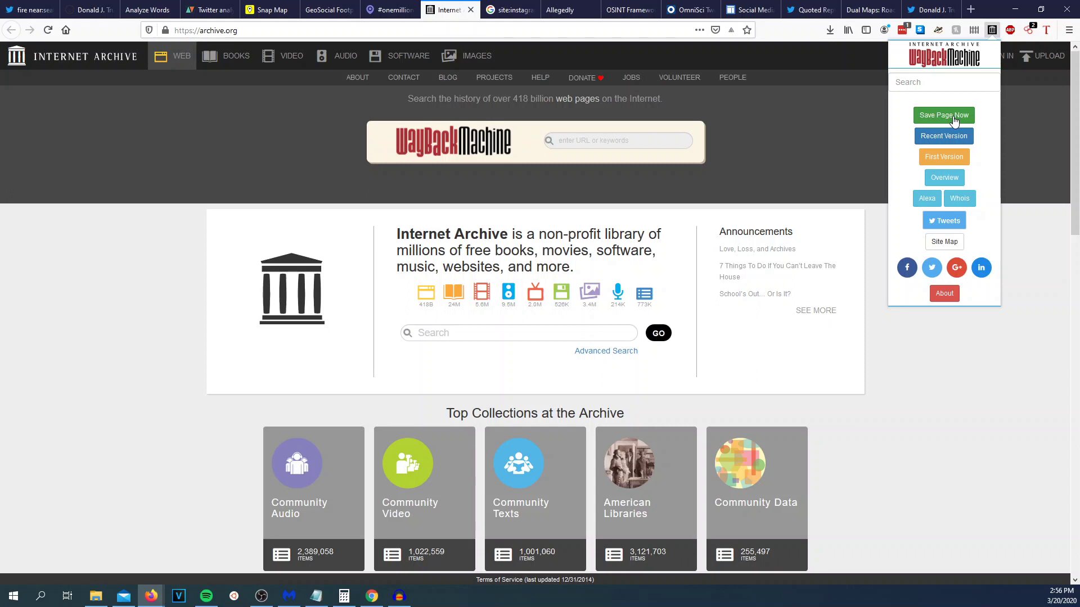
left_click(586, 139)
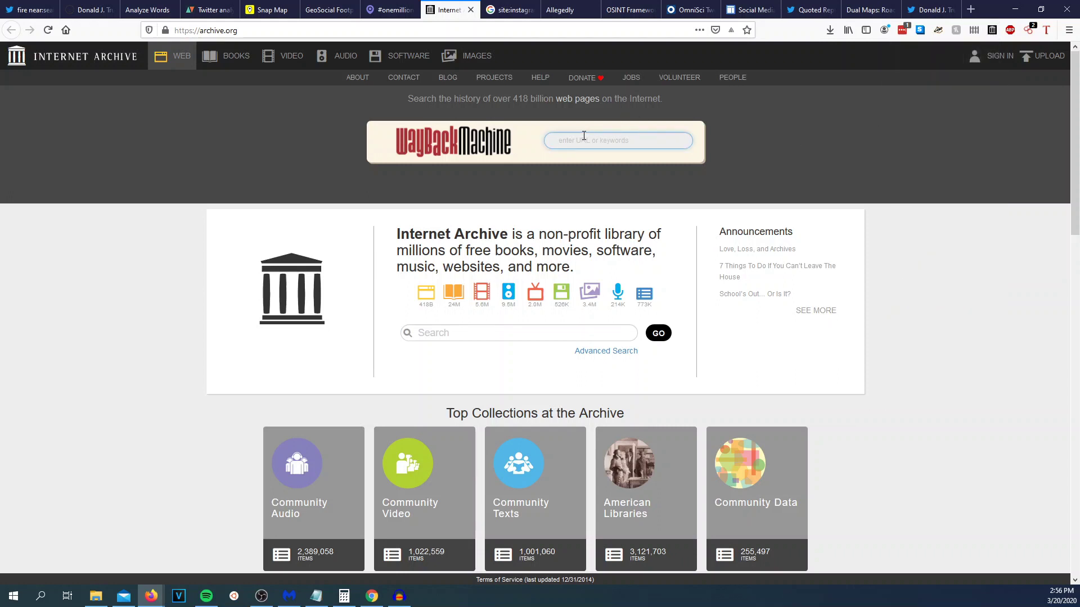
type("twitter.com/realdonaldtrump")
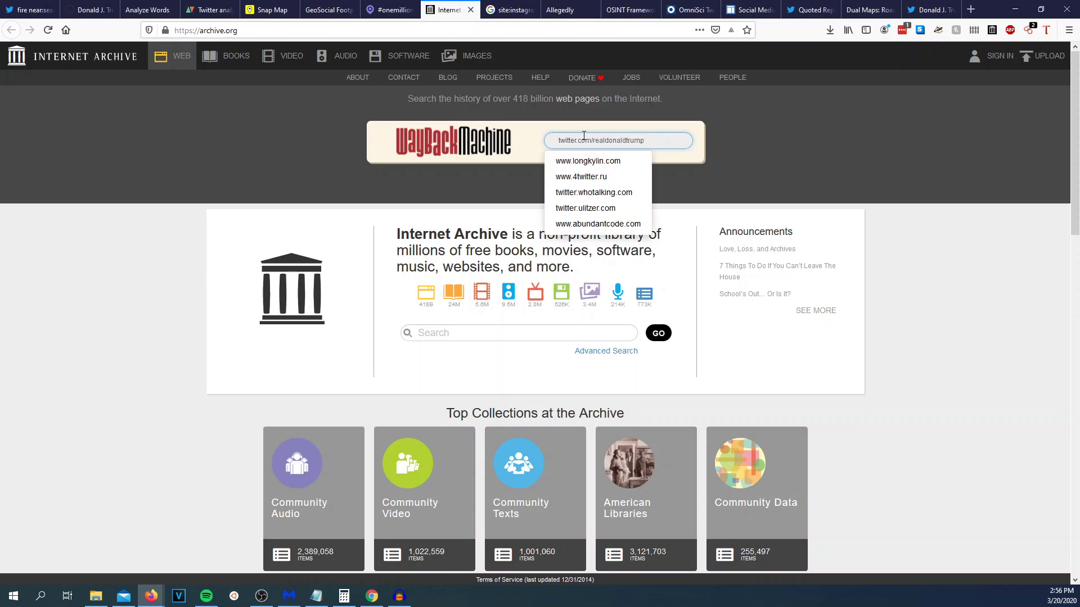
key("Return")
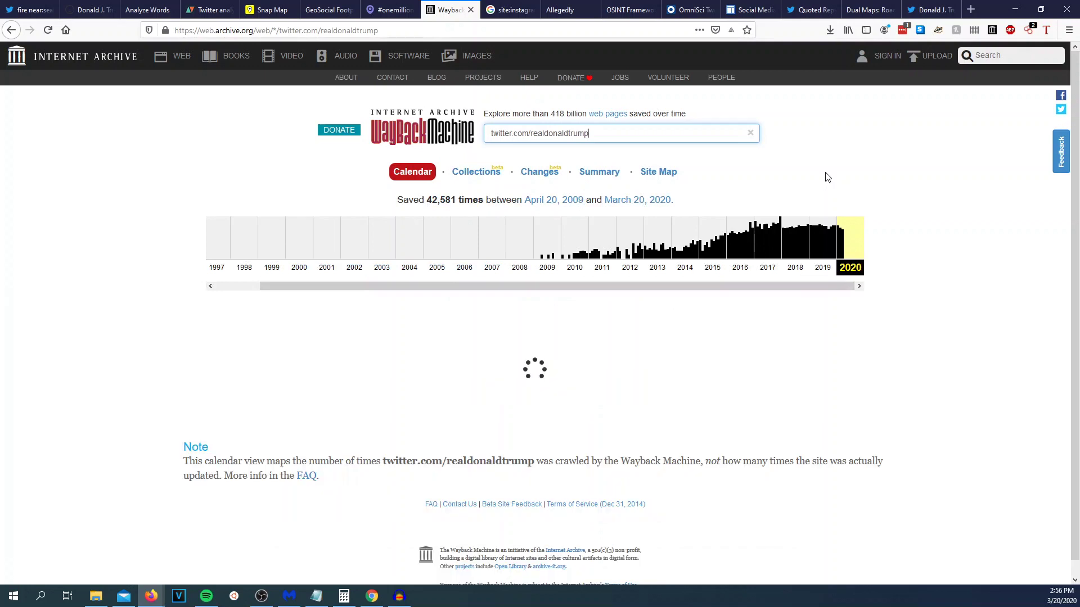
Step: Open the August 9, 2010 00:19:00 snapshot from the 2010 capture calendar
left_click(581, 245)
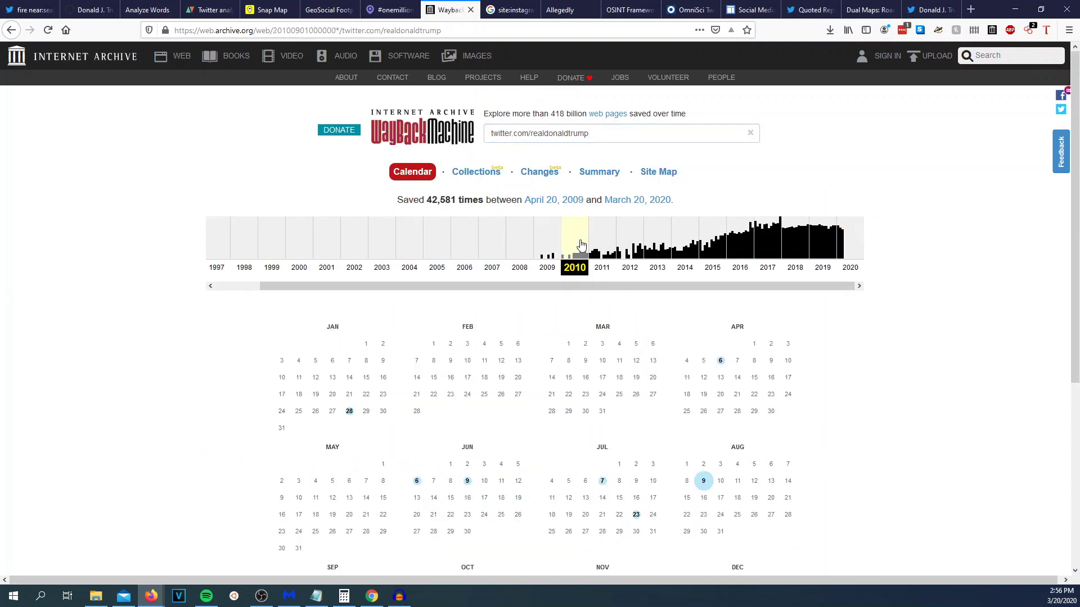
mouse_move(703, 485)
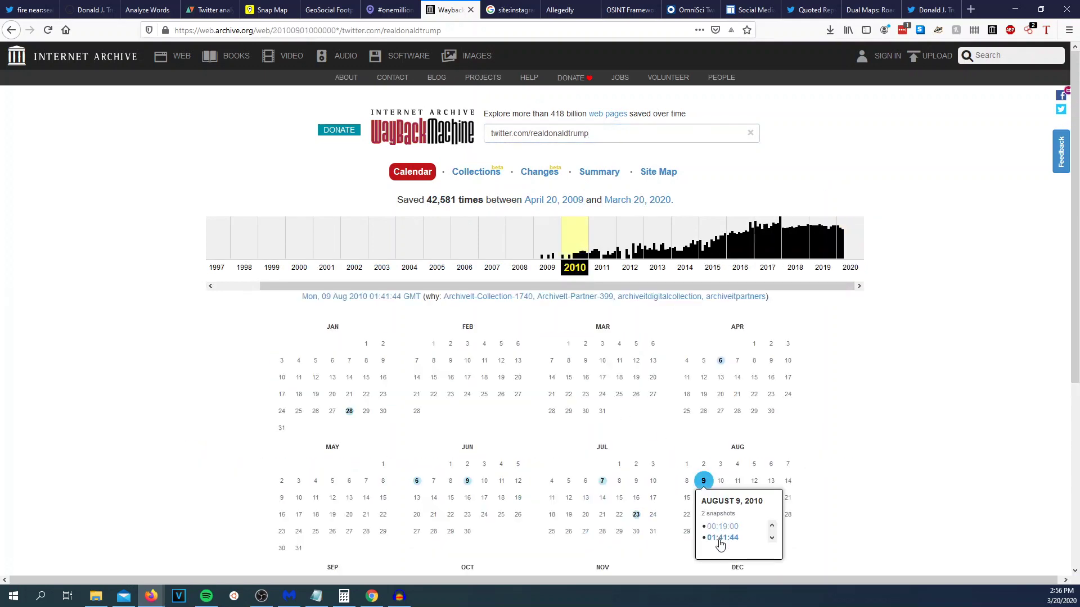
left_click(722, 527)
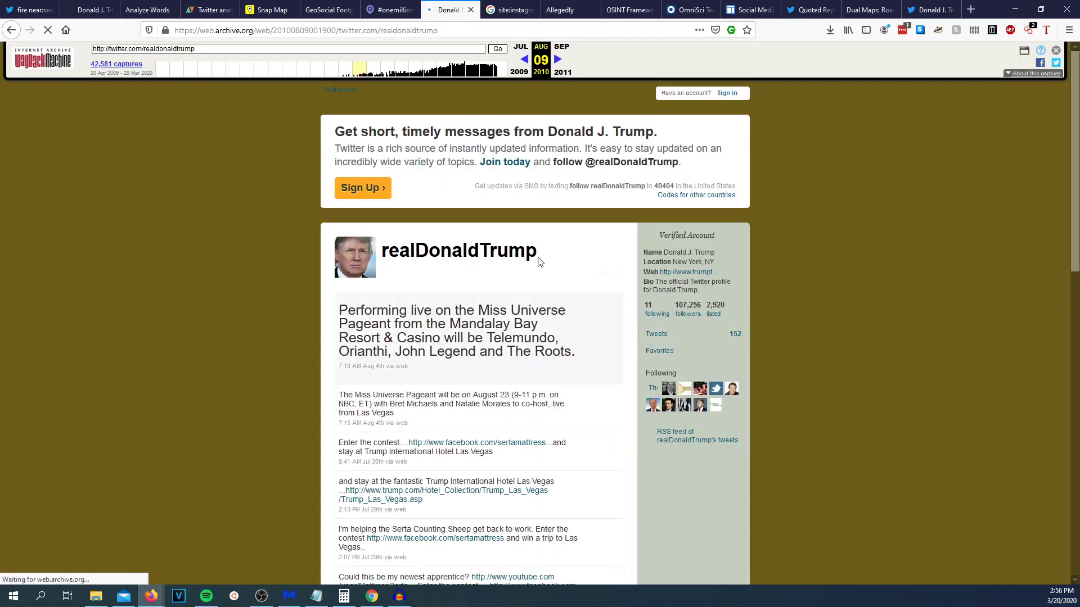
scroll(551, 299, "down", 1)
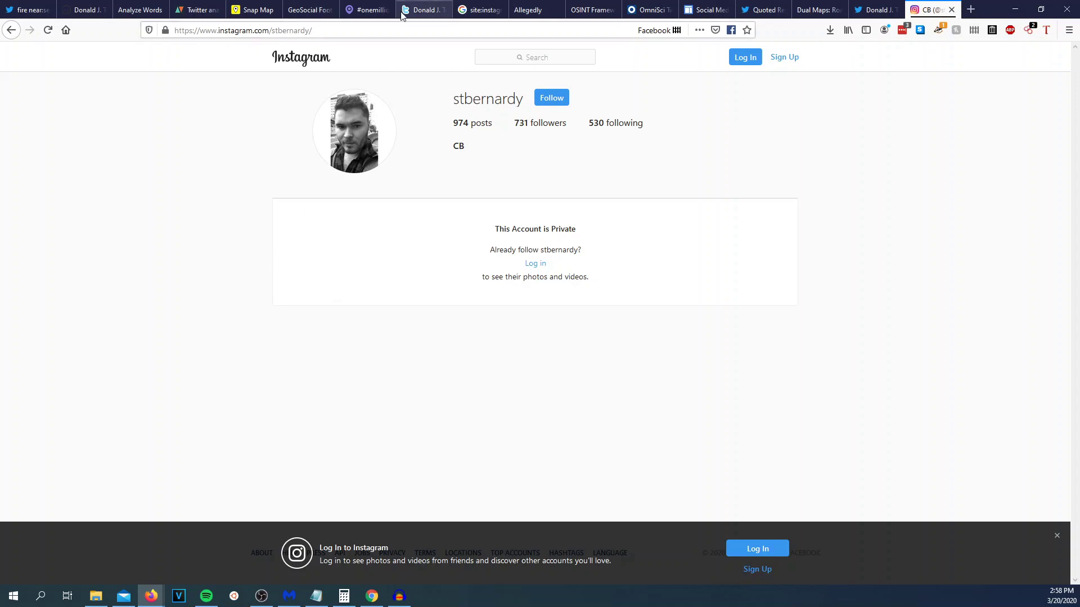
Step: Open the GTR post from the Instagram search results in a new tab
left_click(480, 10)
left_click(442, 181)
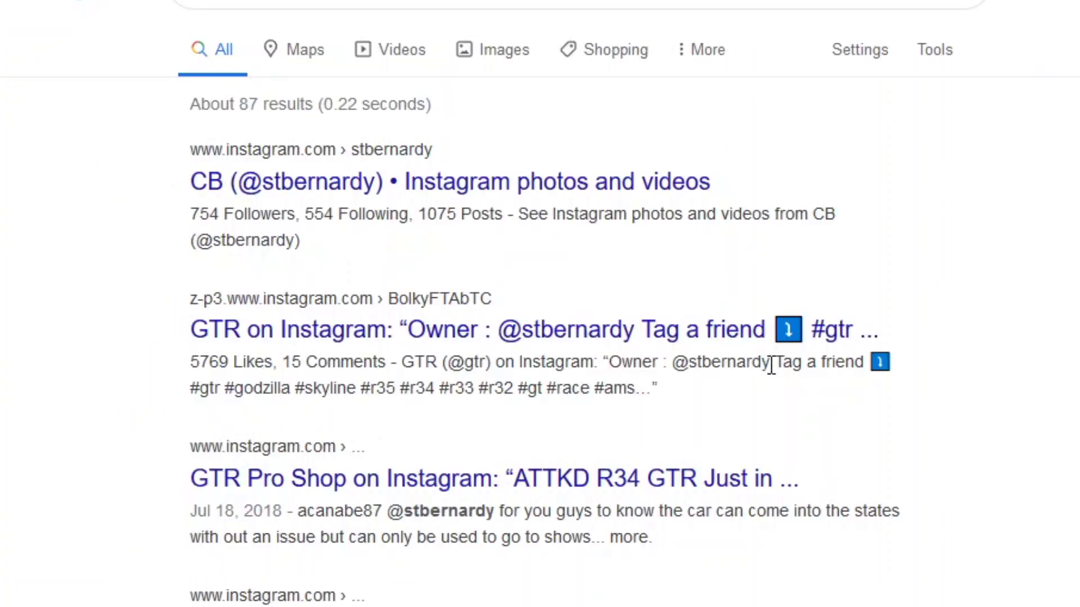
right_click(541, 340)
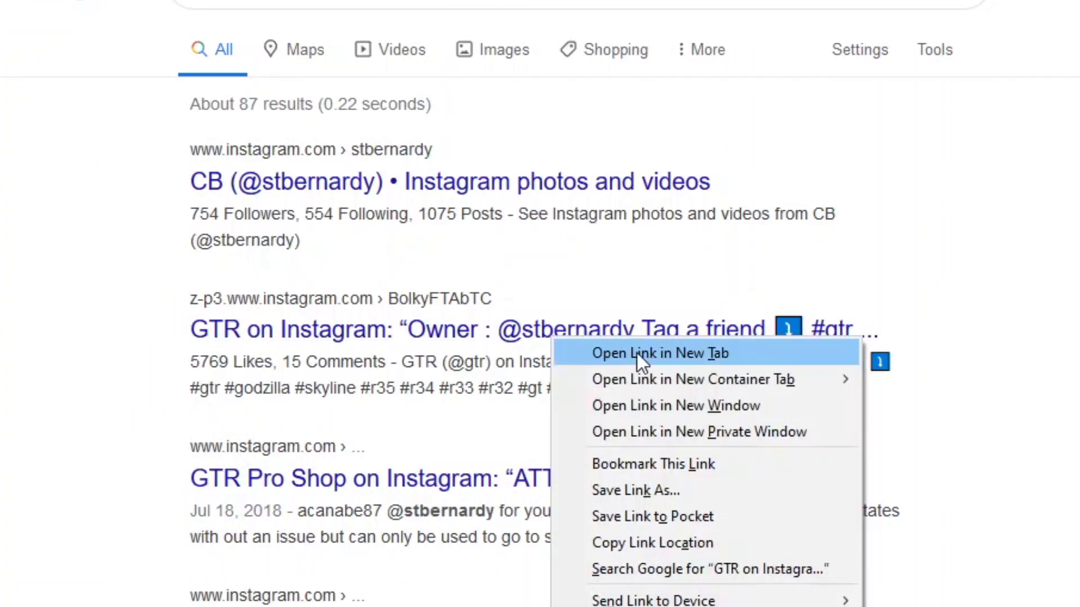
left_click(639, 352)
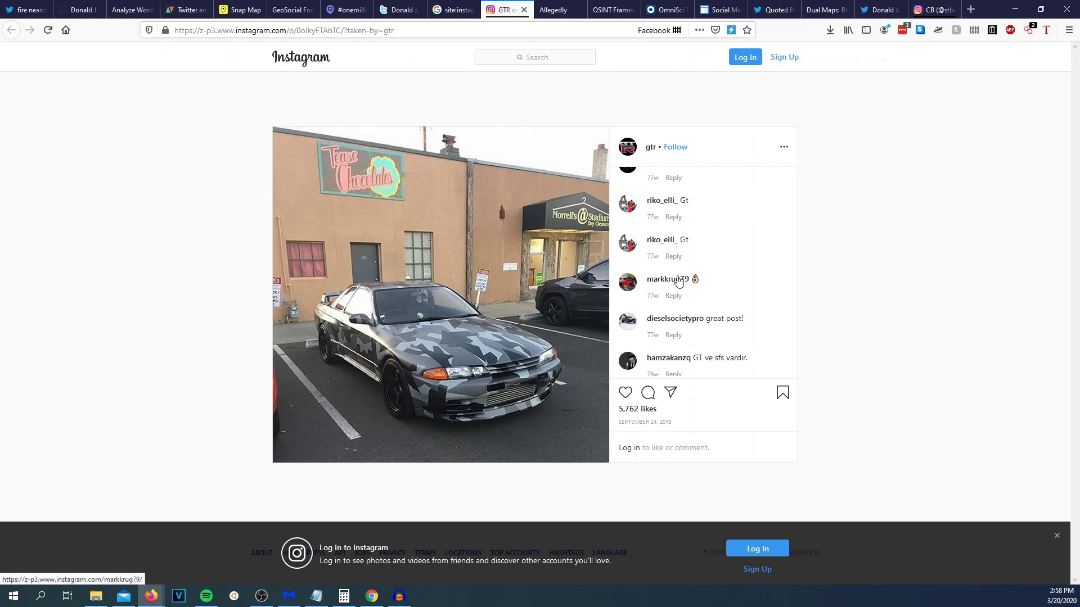
Step: Read the GTR post crediting the owner (5,762 likes), then close it for the search results
scroll(673, 298, "up", 6)
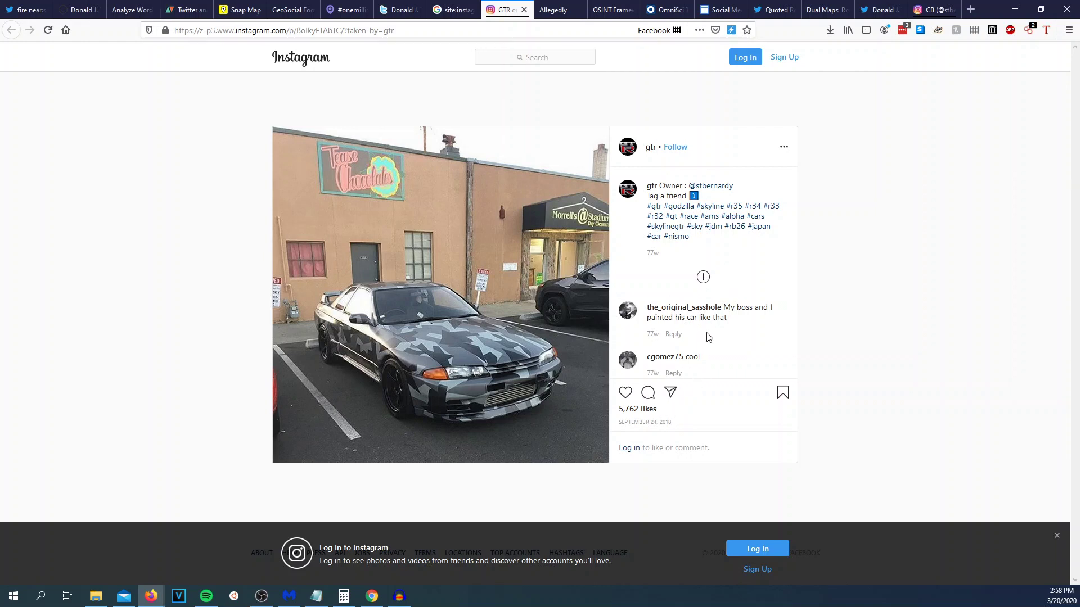
scroll(748, 318, "down", 5)
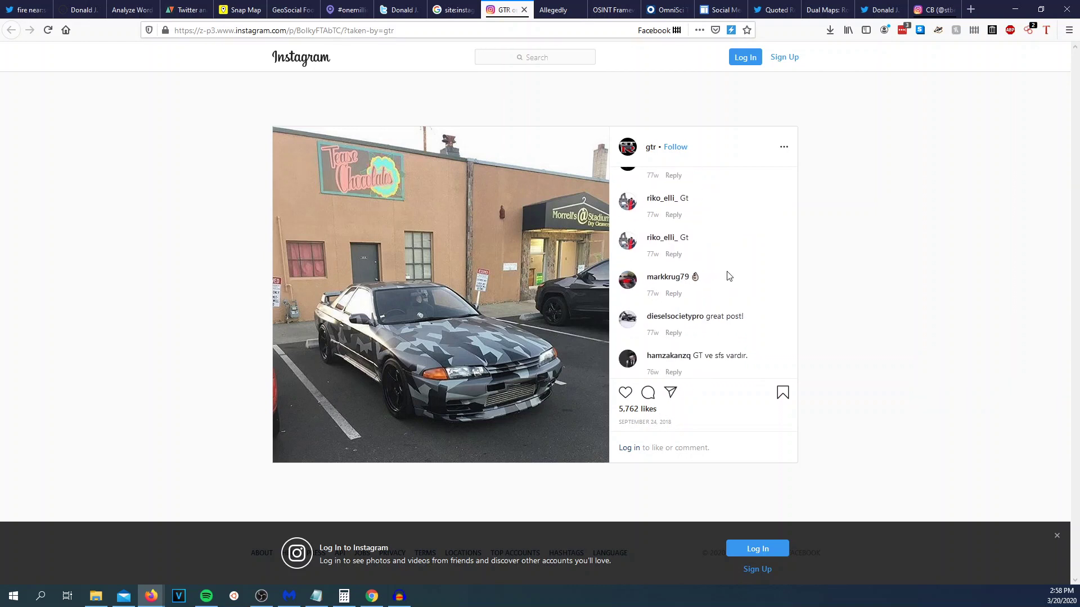
scroll(729, 276, "up", 5)
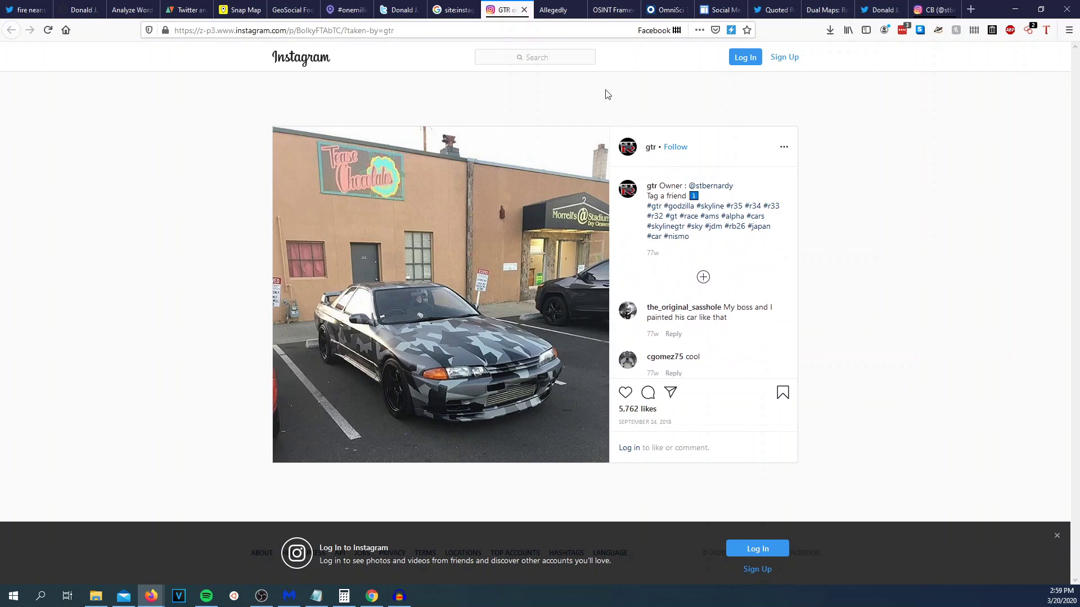
left_click(524, 9)
left_click(479, 12)
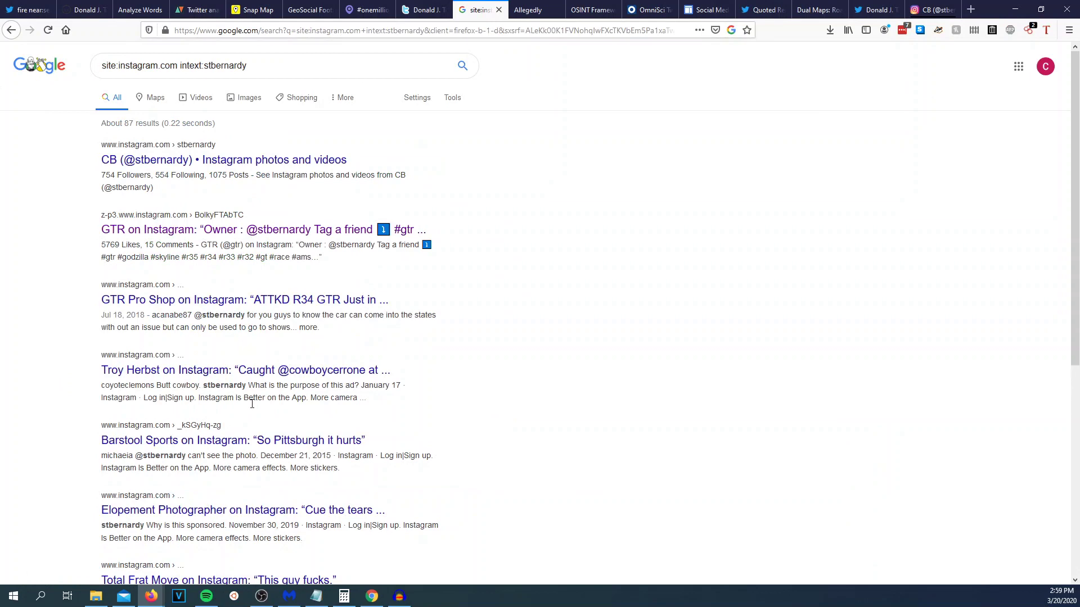
Step: Replace the account handle in Allegedly's Account field and submit it for tweet-activity analysis
left_click(520, 9)
double_click(129, 53)
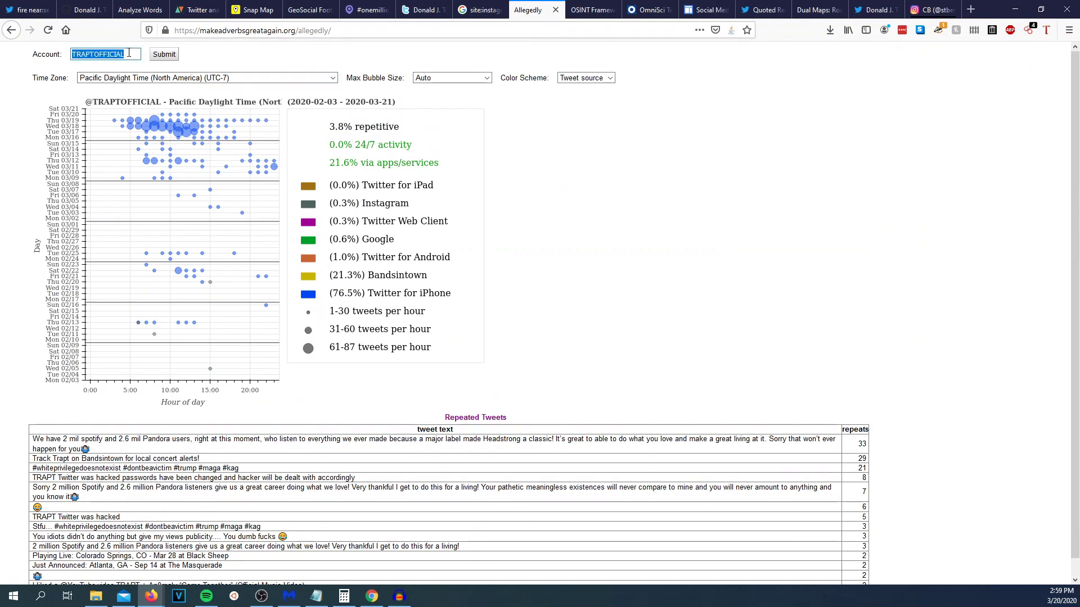
type("realdonaldtrump")
left_click(160, 55)
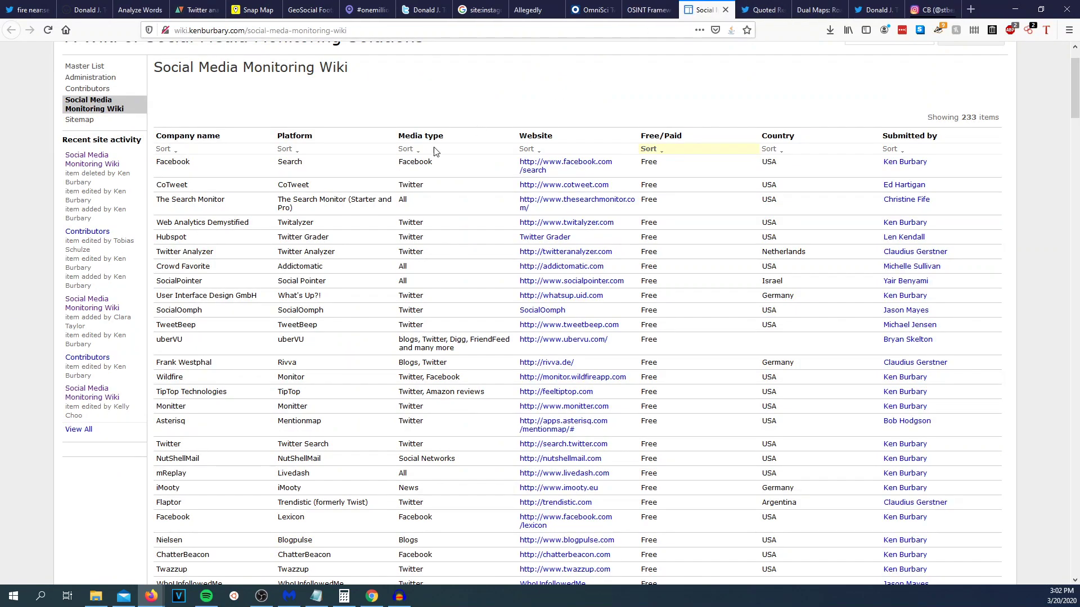
scroll(436, 140, "up", 2)
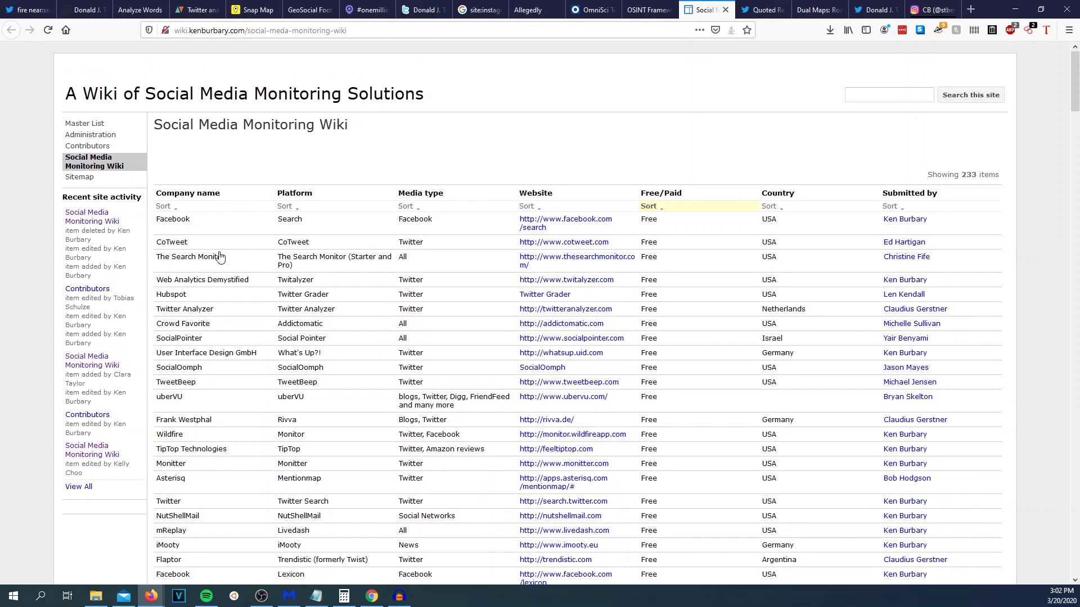
scroll(219, 256, "down", 5)
scroll(348, 265, "up", 5)
scroll(414, 300, "down", 3)
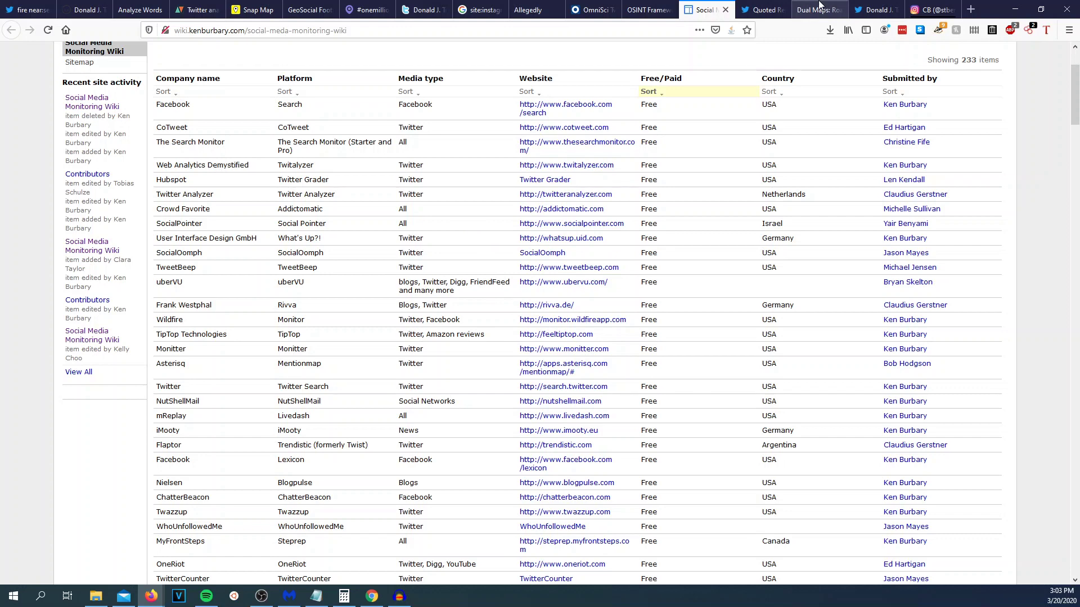
left_click(765, 10)
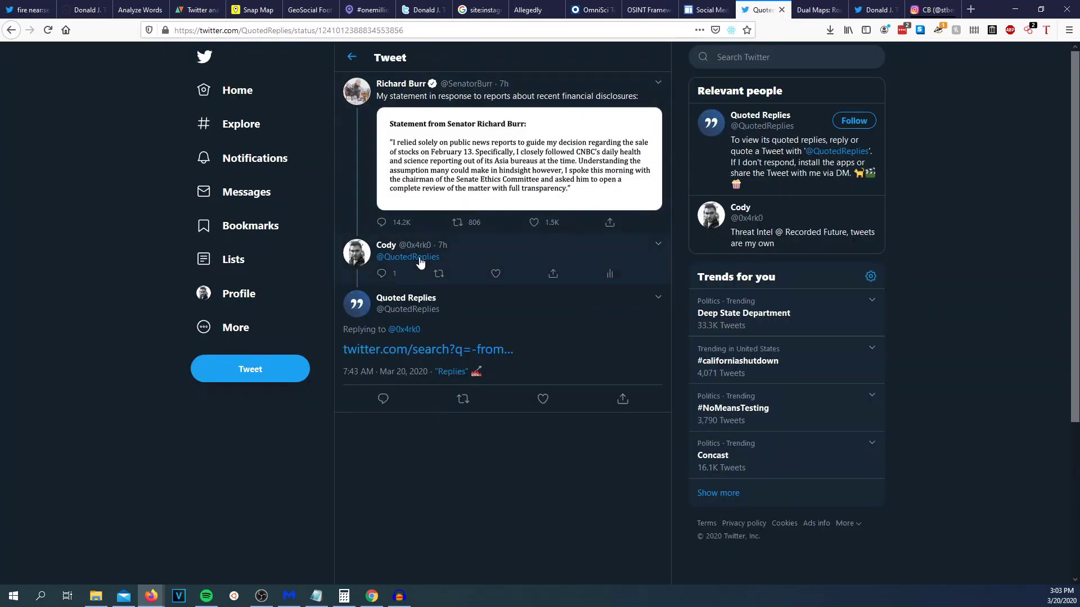
Step: Check the senator's original statement thread, then open the search listing its quote tweets
mouse_move(419, 261)
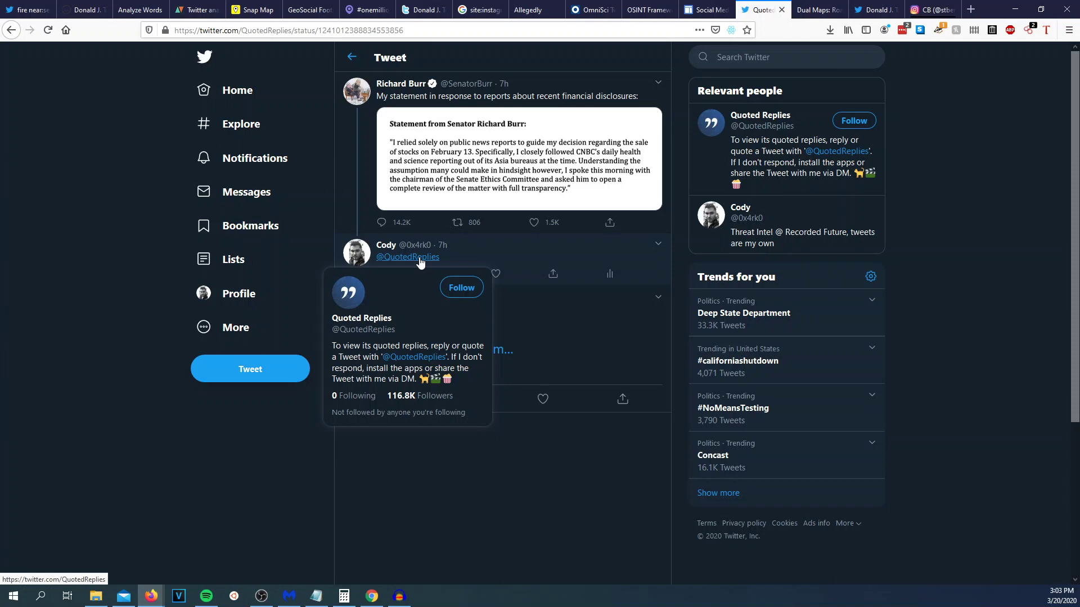
left_click(360, 141)
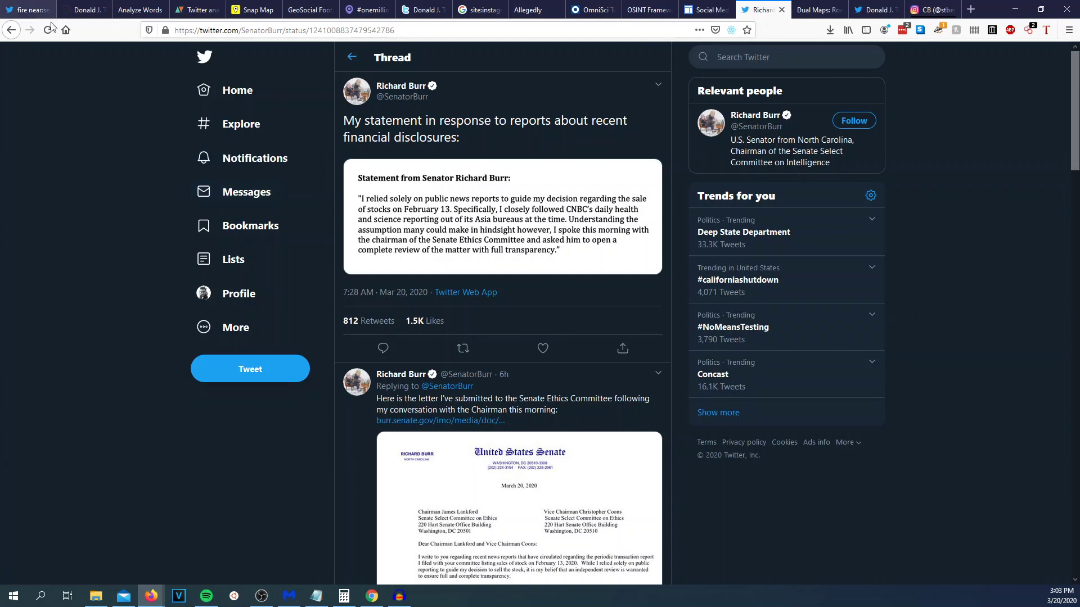
left_click(12, 34)
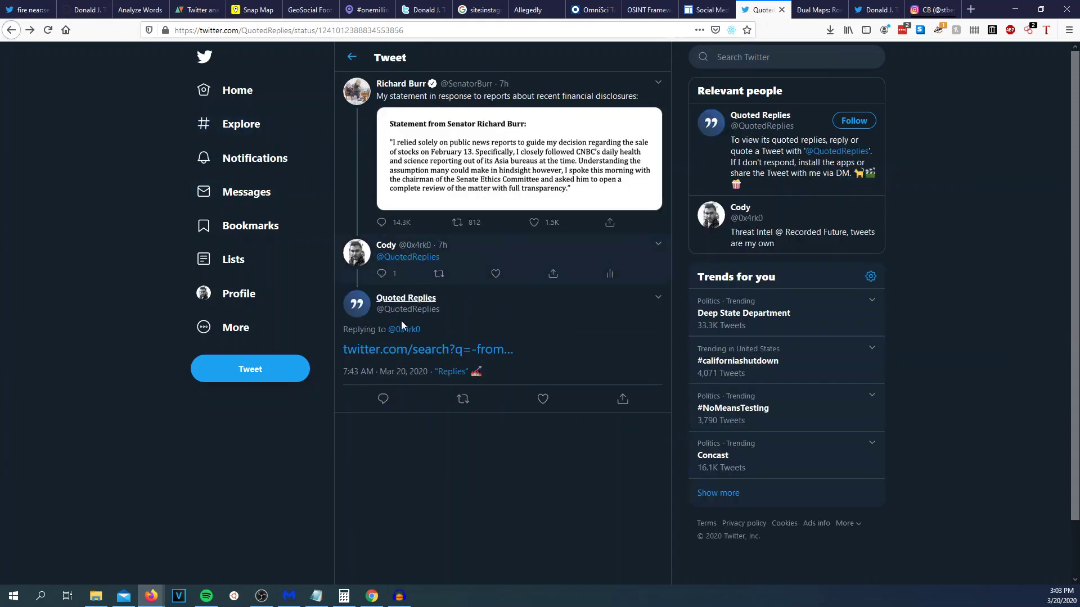
left_click(444, 351)
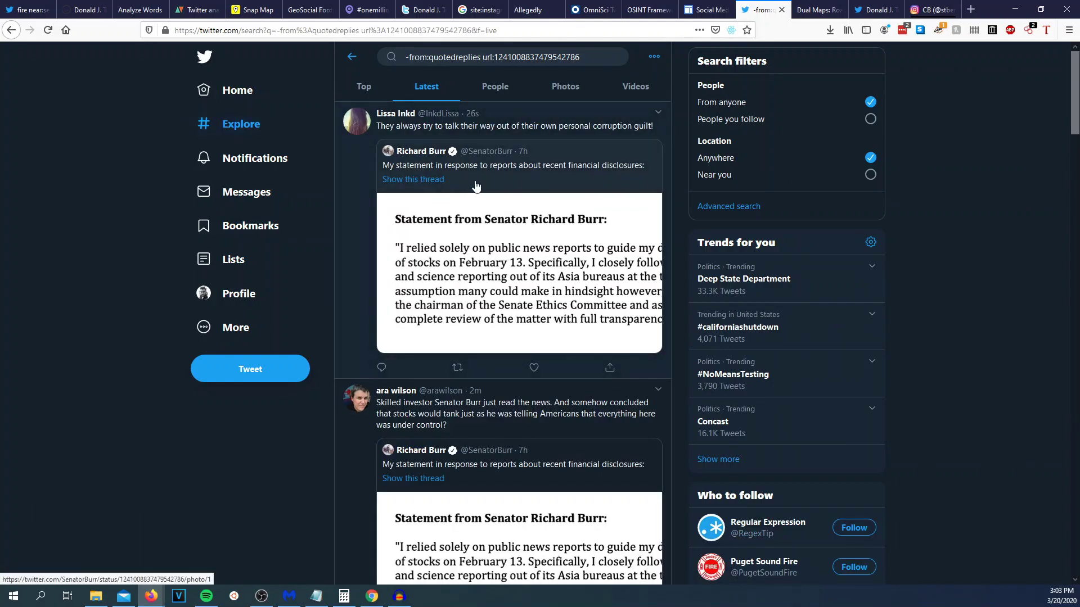
scroll(462, 224, "down", 10)
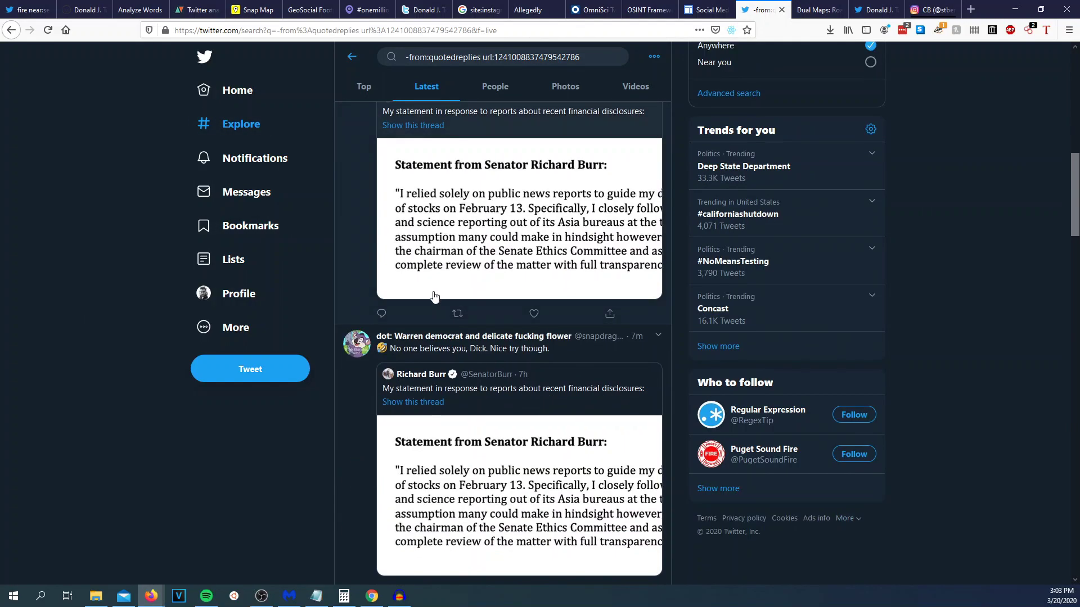
Step: Turn the Dual Maps street view toward the Bay Bridge and step forward along the Embarcadero
left_click(805, 11)
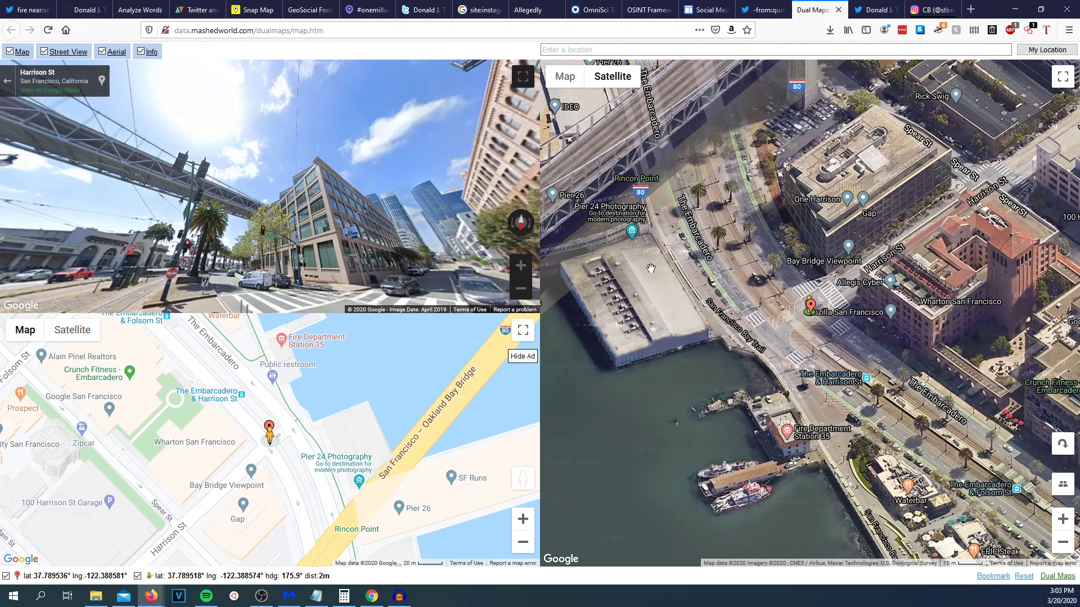
left_click_drag(315, 257, 389, 253)
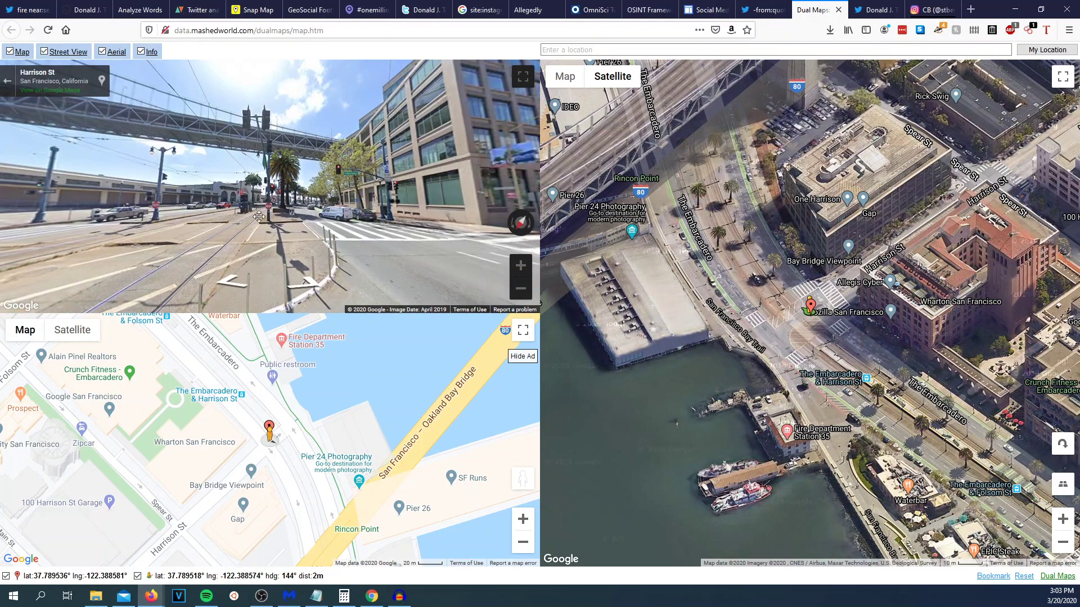
left_click_drag(259, 217, 315, 220)
left_click_drag(183, 212, 248, 240)
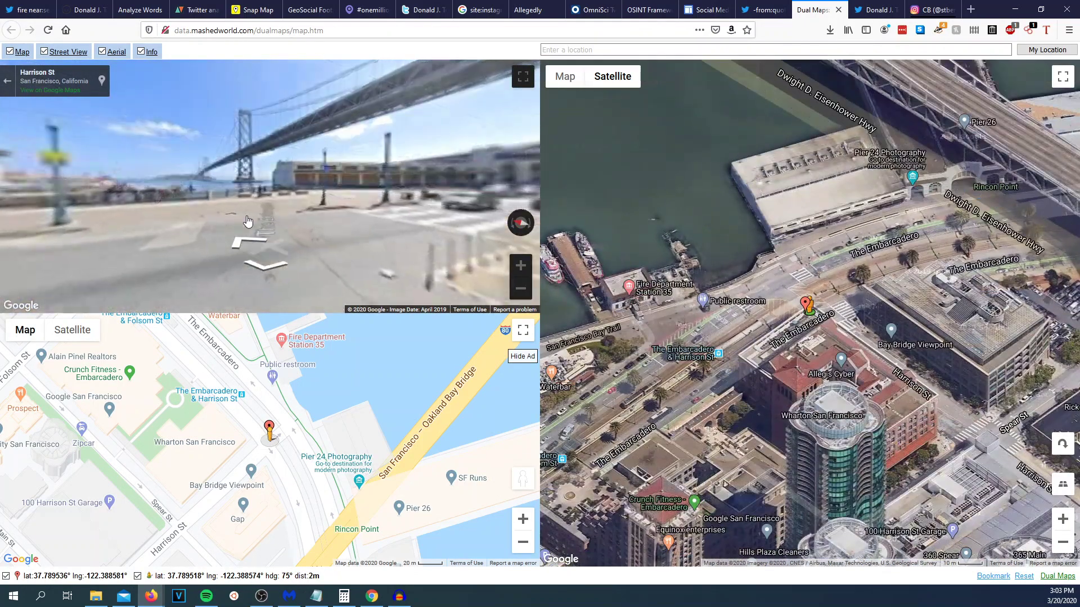
left_click(259, 240)
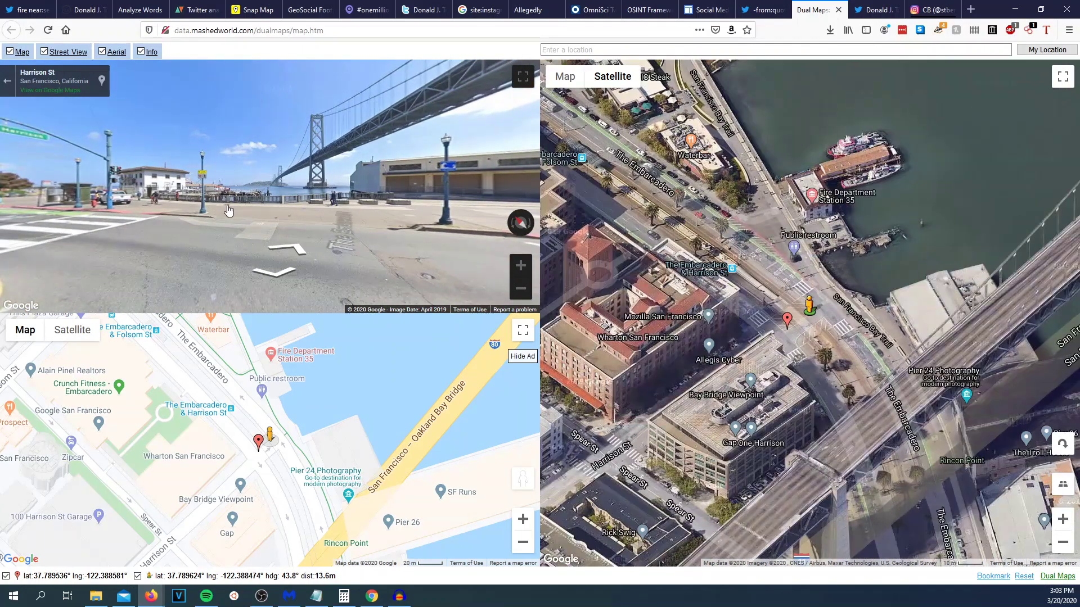
left_click_drag(193, 172, 279, 226)
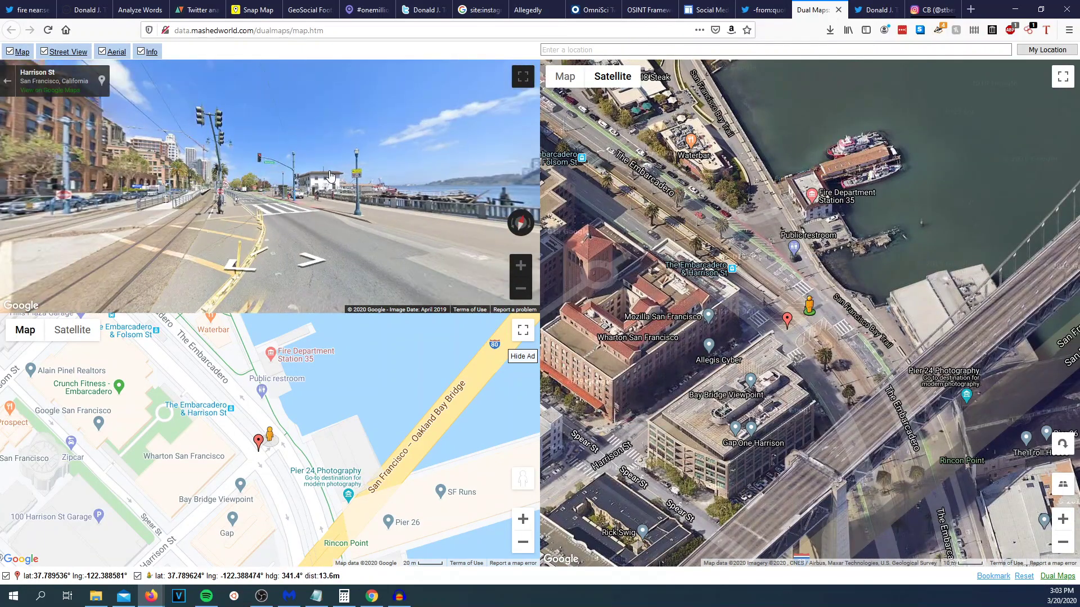
left_click(279, 226)
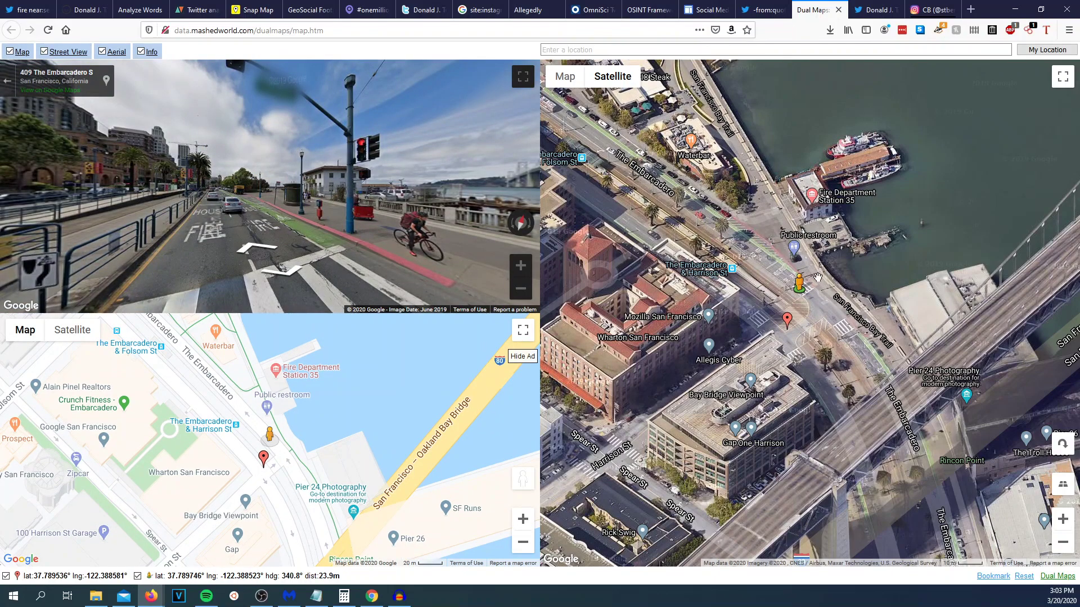
left_click_drag(450, 231, 675, 242)
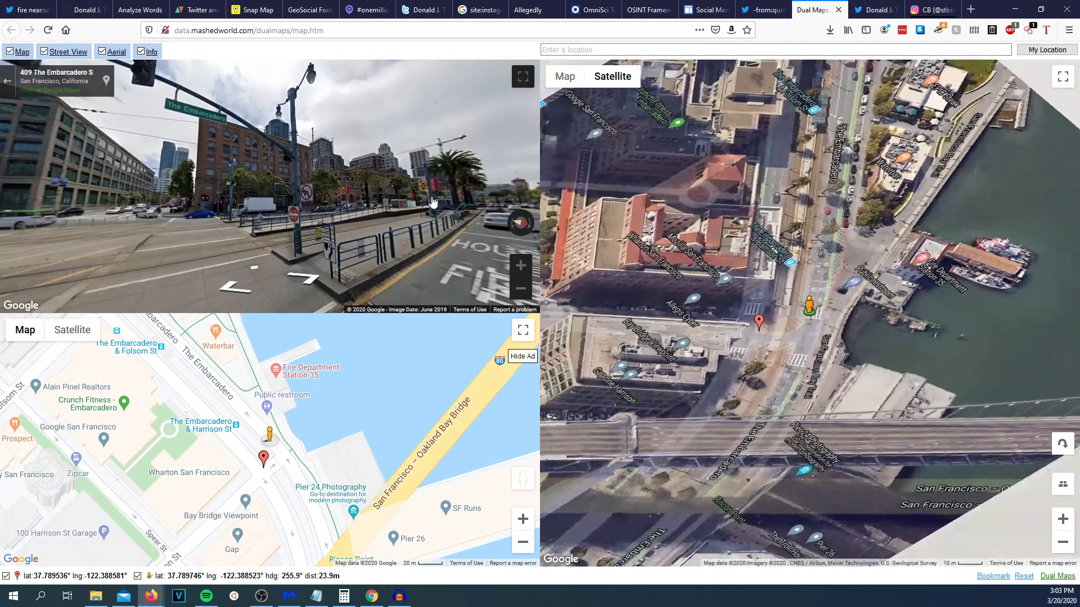
scroll(780, 250, "up", 1)
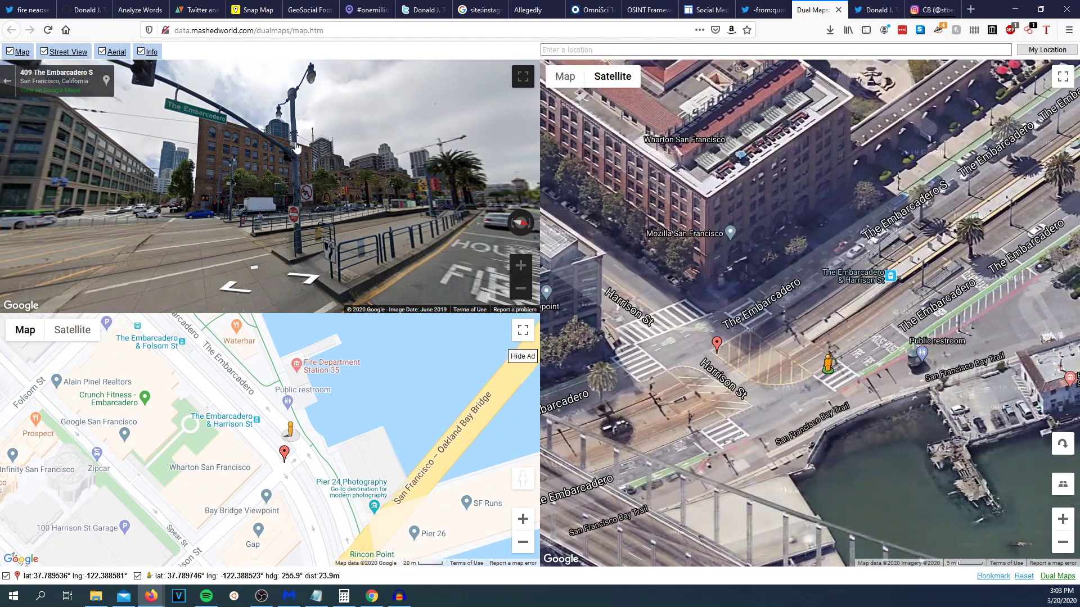
Step: Switch back to the presidential account's Twitter profile tab
left_click(866, 10)
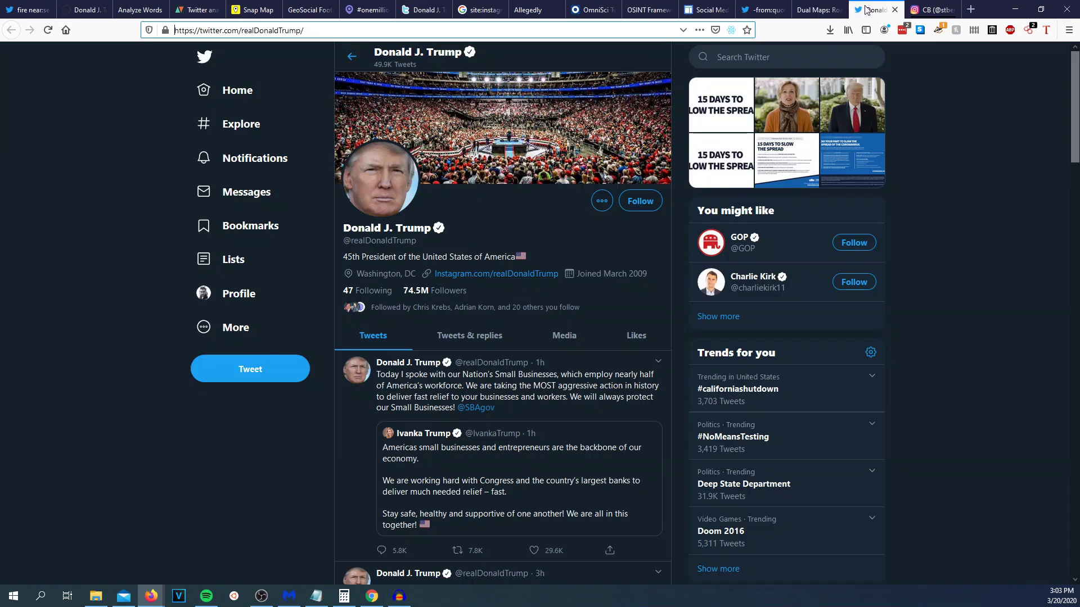